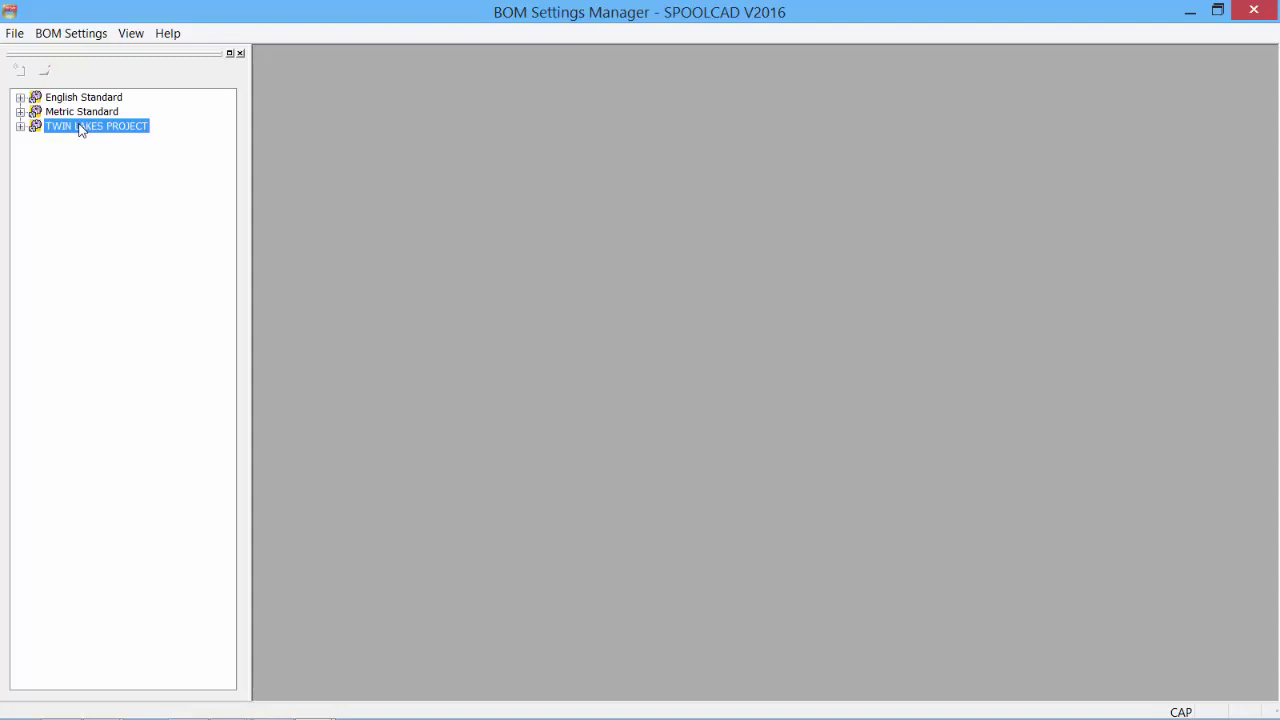
# - Expand the English Standard and TWIN LAKES PROJECT standards to list their SPOOLCAD BOM settings
pyautogui.click(92, 97)
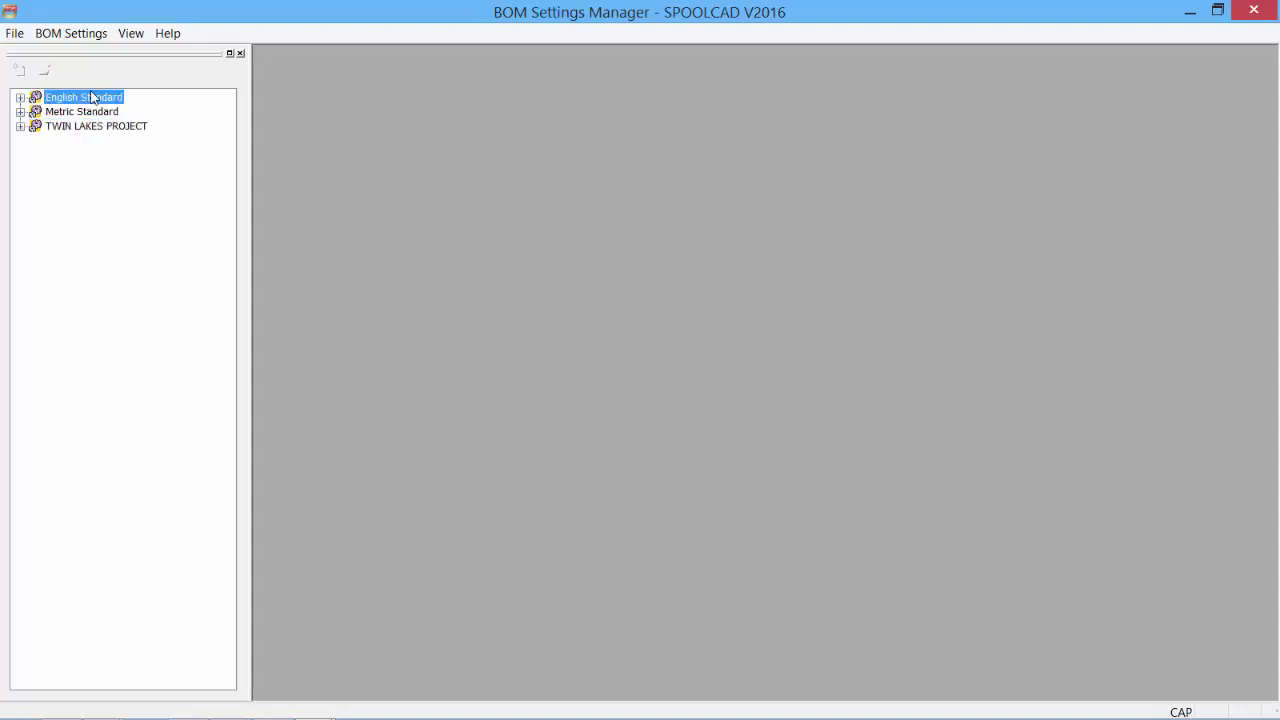
pyautogui.click(98, 113)
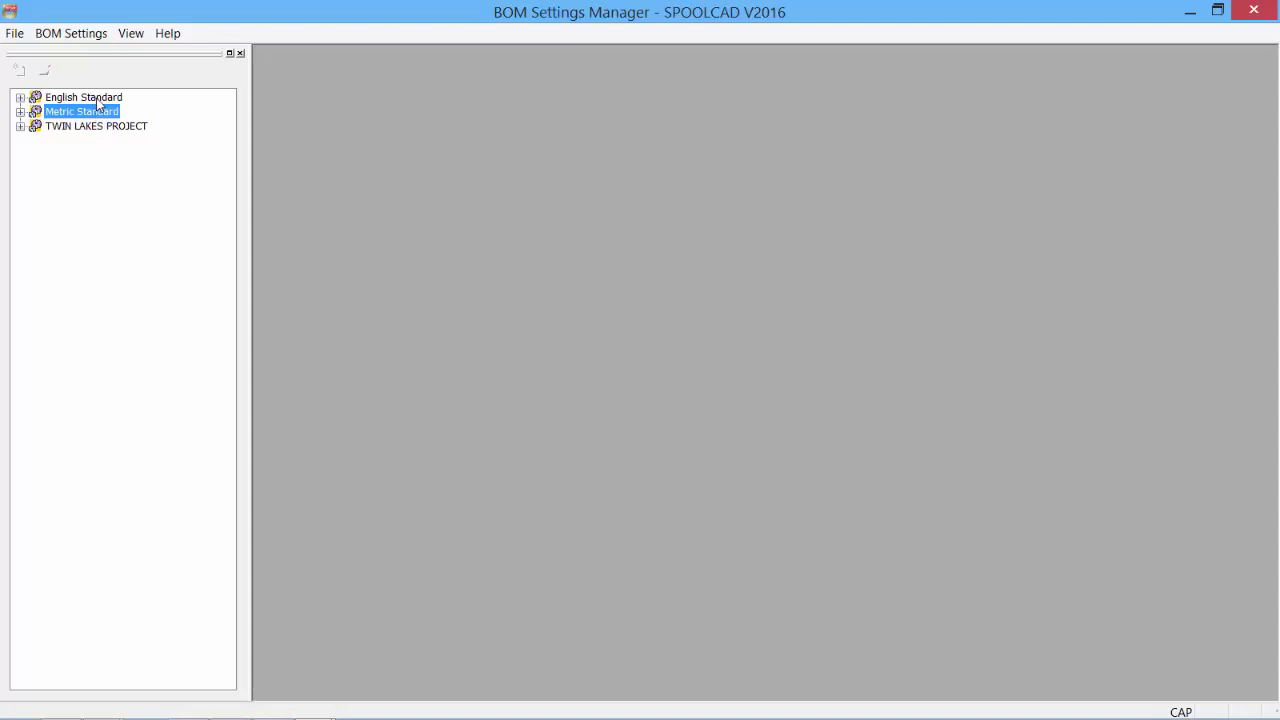
pyautogui.doubleClick(96, 98)
pyautogui.doubleClick(92, 111)
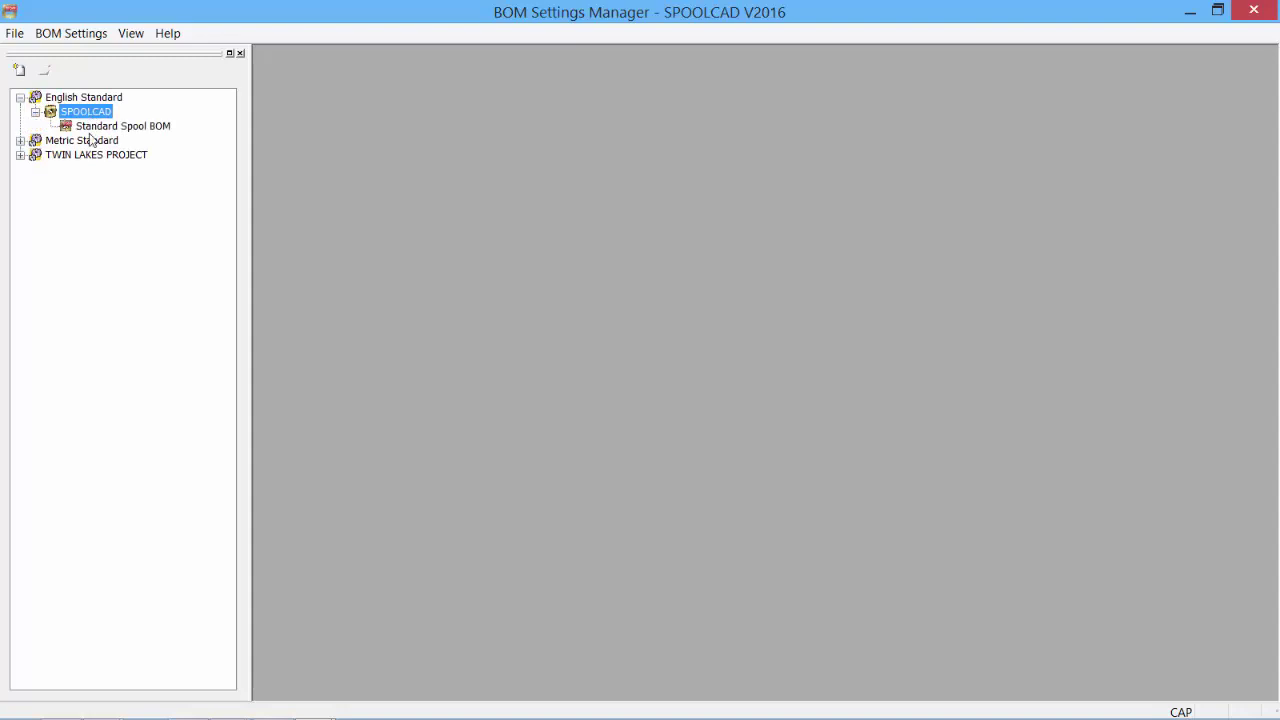
pyautogui.click(127, 127)
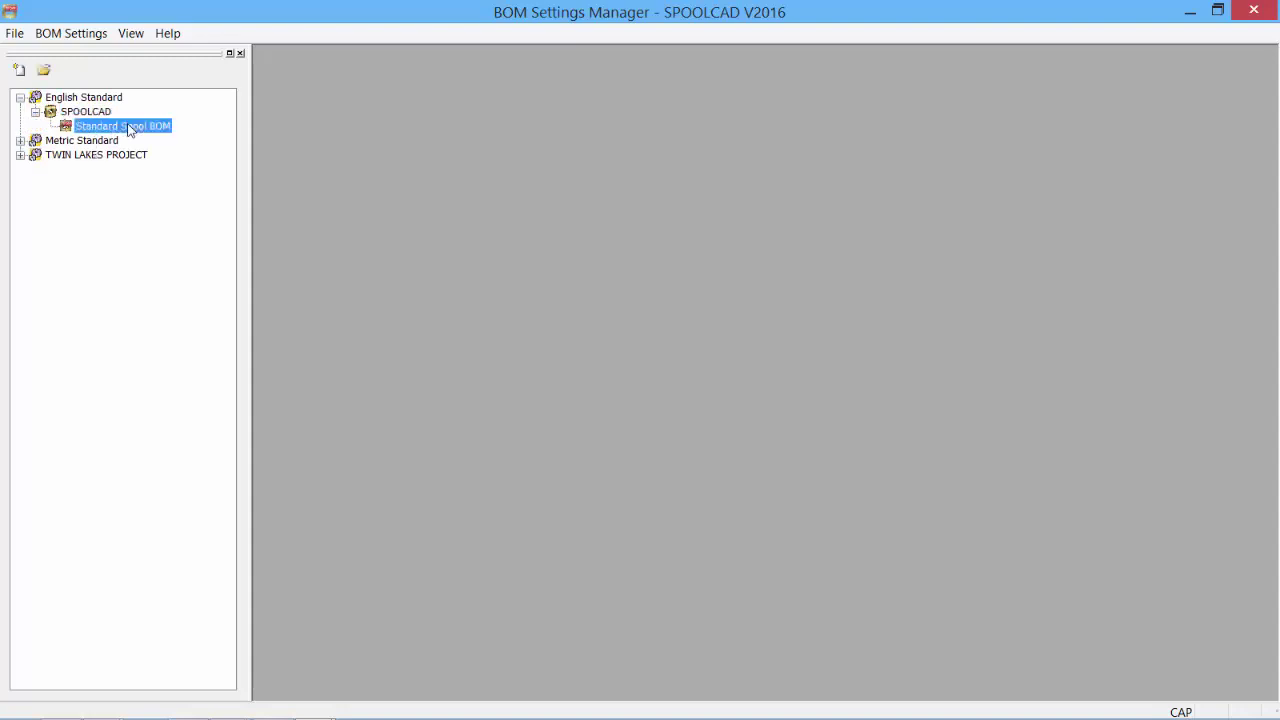
pyautogui.doubleClick(97, 154)
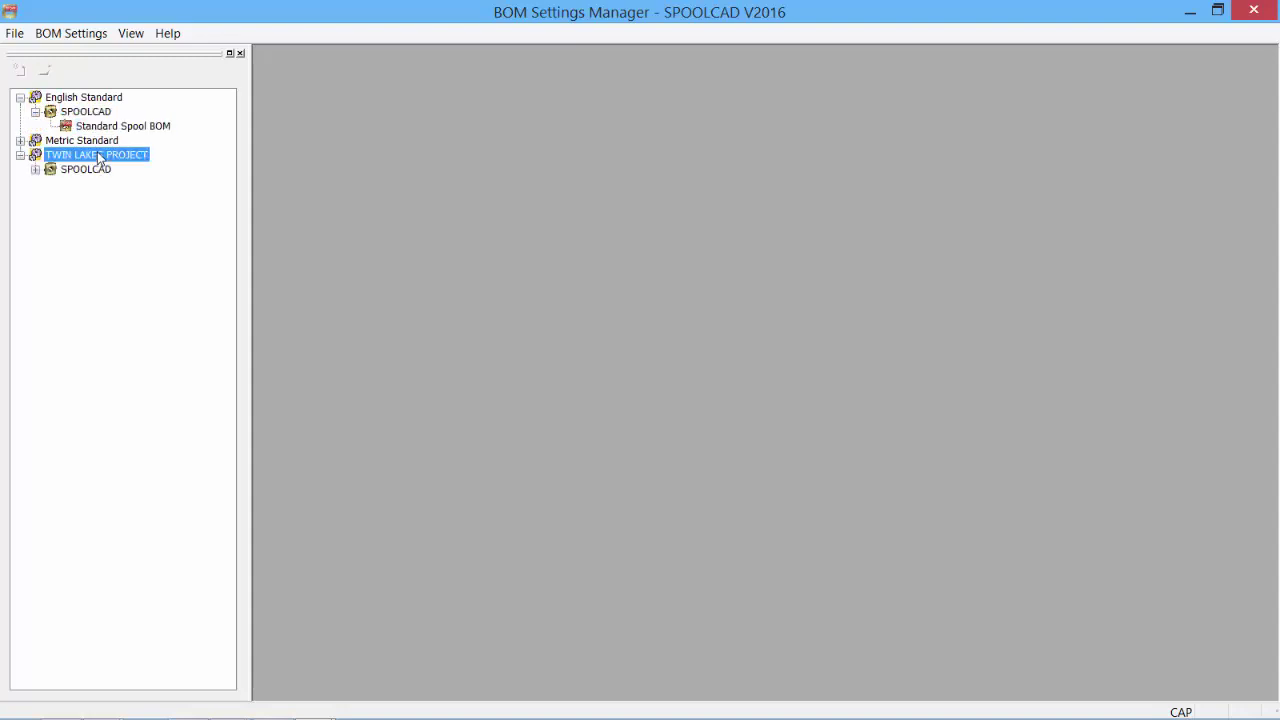
pyautogui.doubleClick(88, 169)
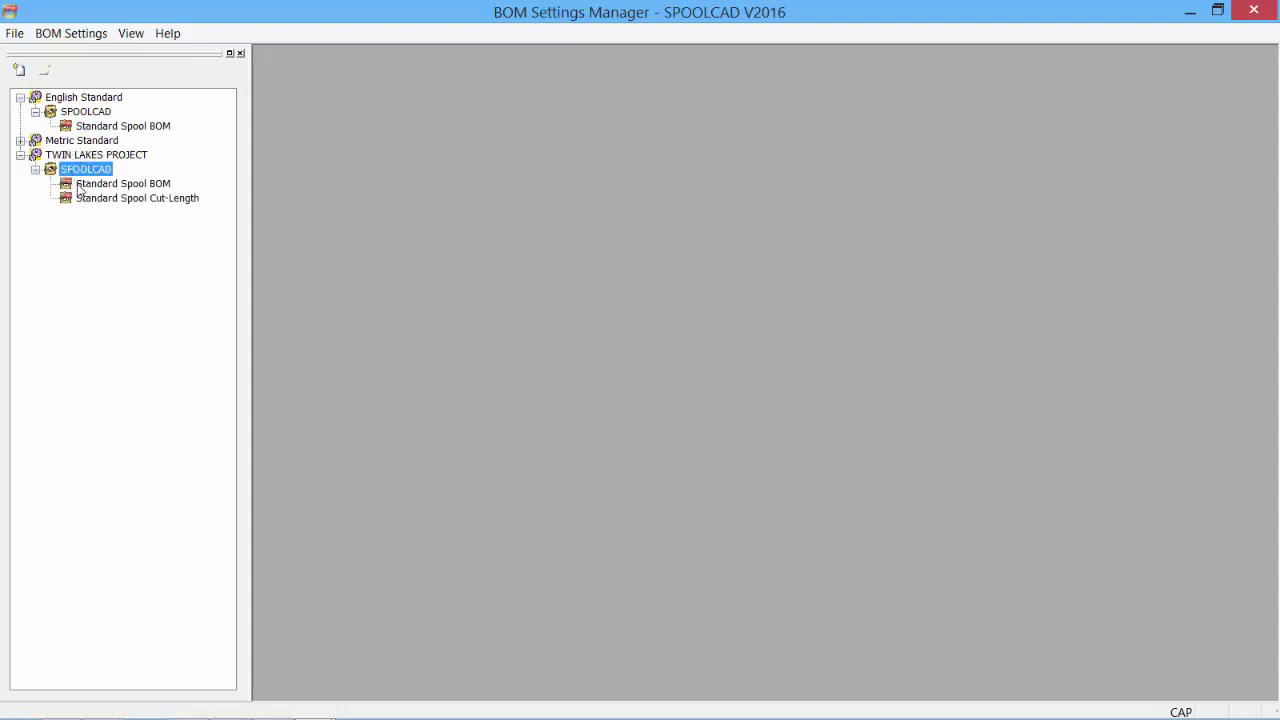
# - Copy the Standard Spool BOM settings under TWIN LAKES PROJECT and rename the copy TLP-SC-01
pyautogui.click(95, 187)
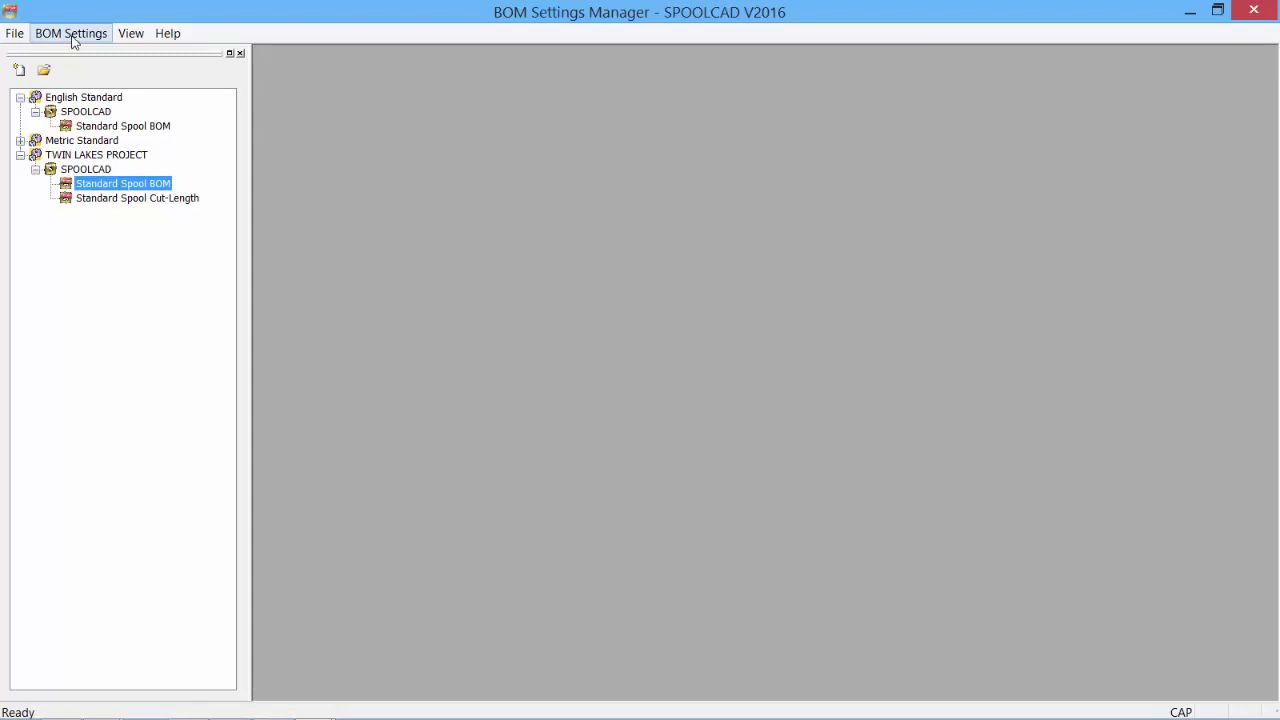
pyautogui.click(72, 36)
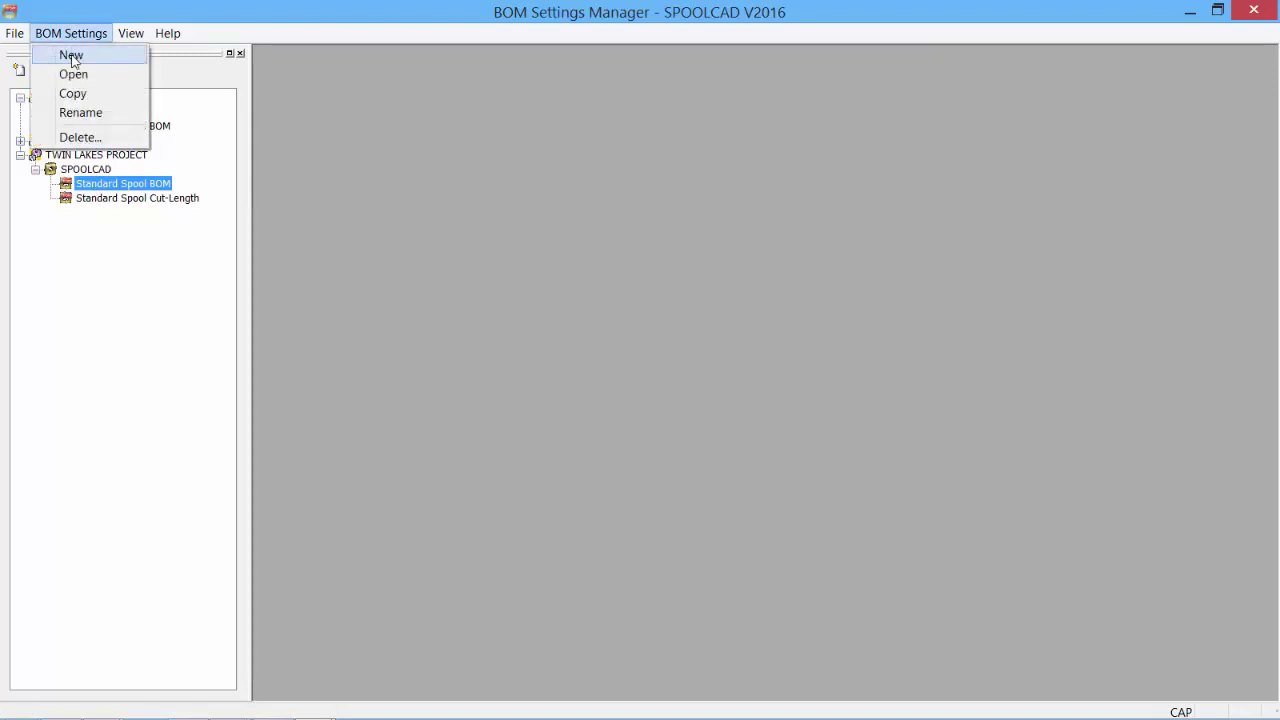
pyautogui.click(85, 99)
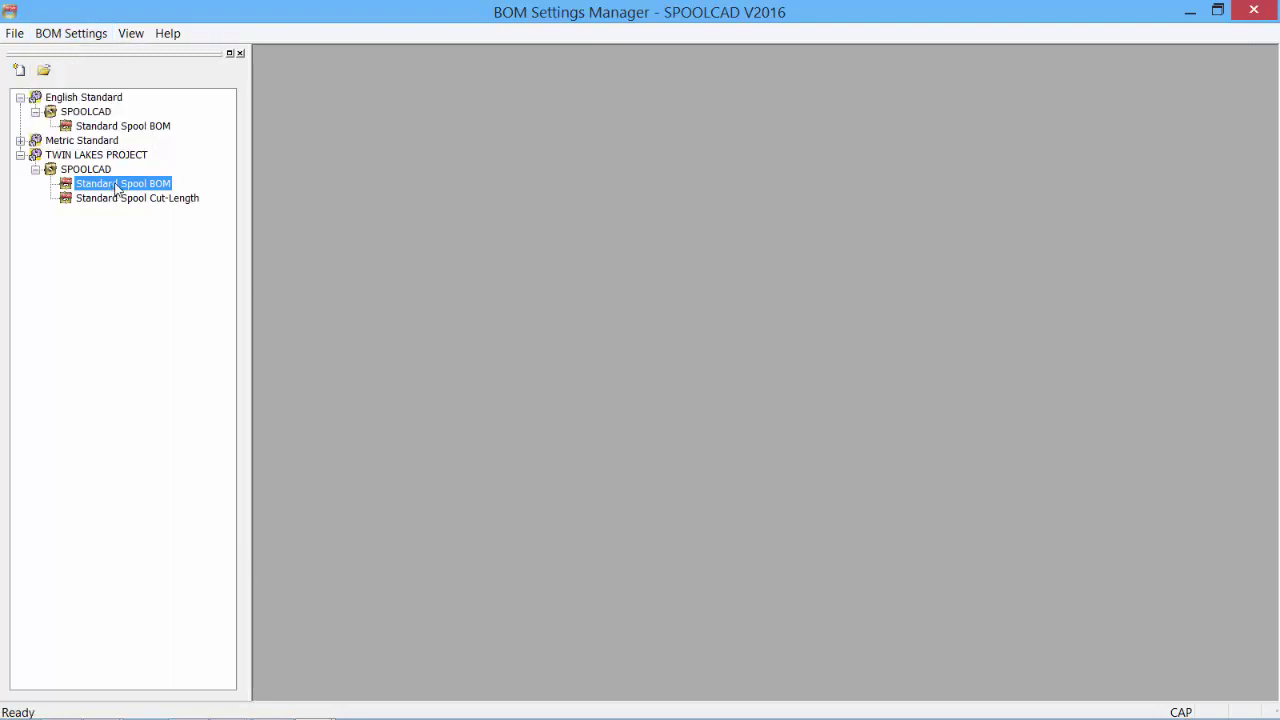
pyautogui.rightClick(117, 189)
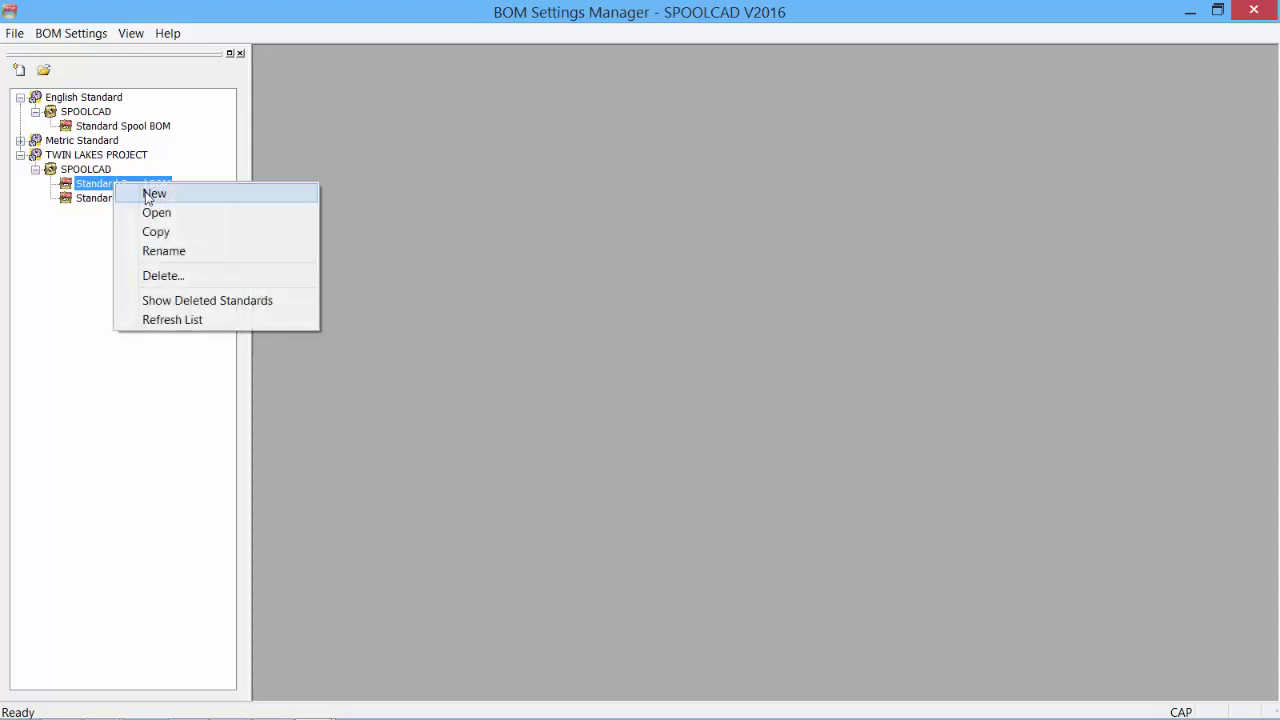
pyautogui.click(155, 233)
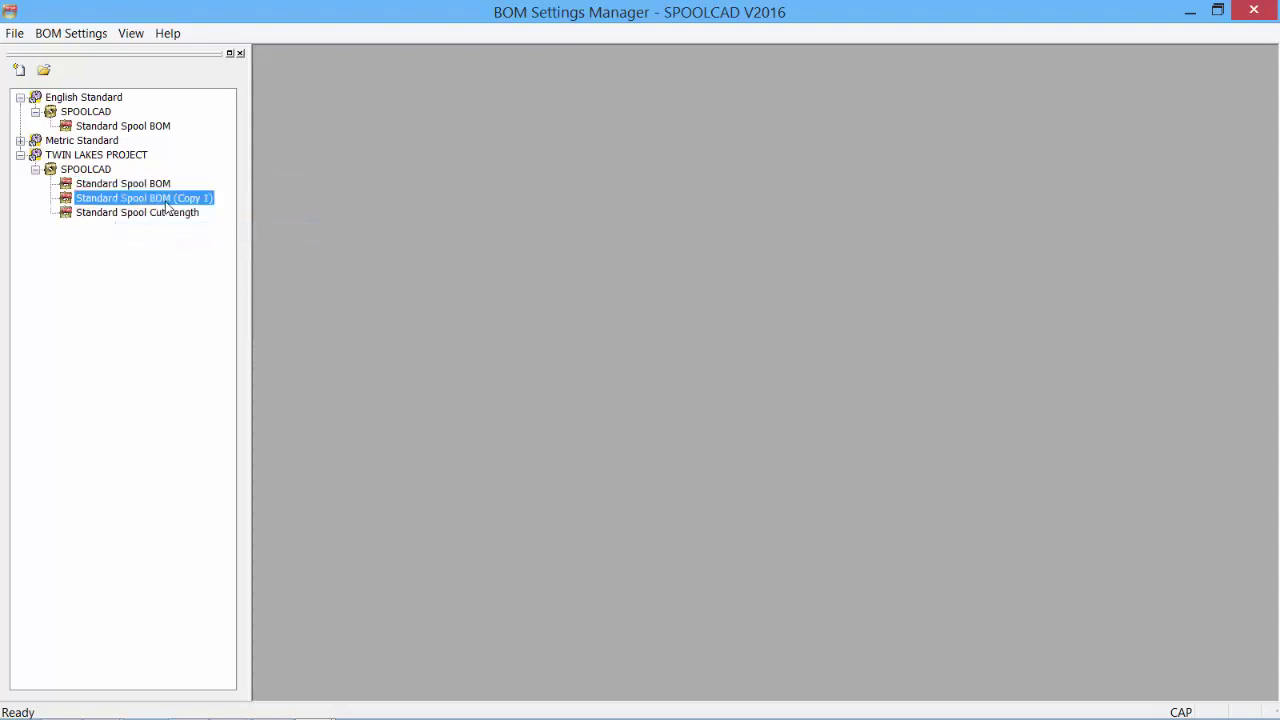
pyautogui.click(167, 200)
pyautogui.write('TLP-SC-01')
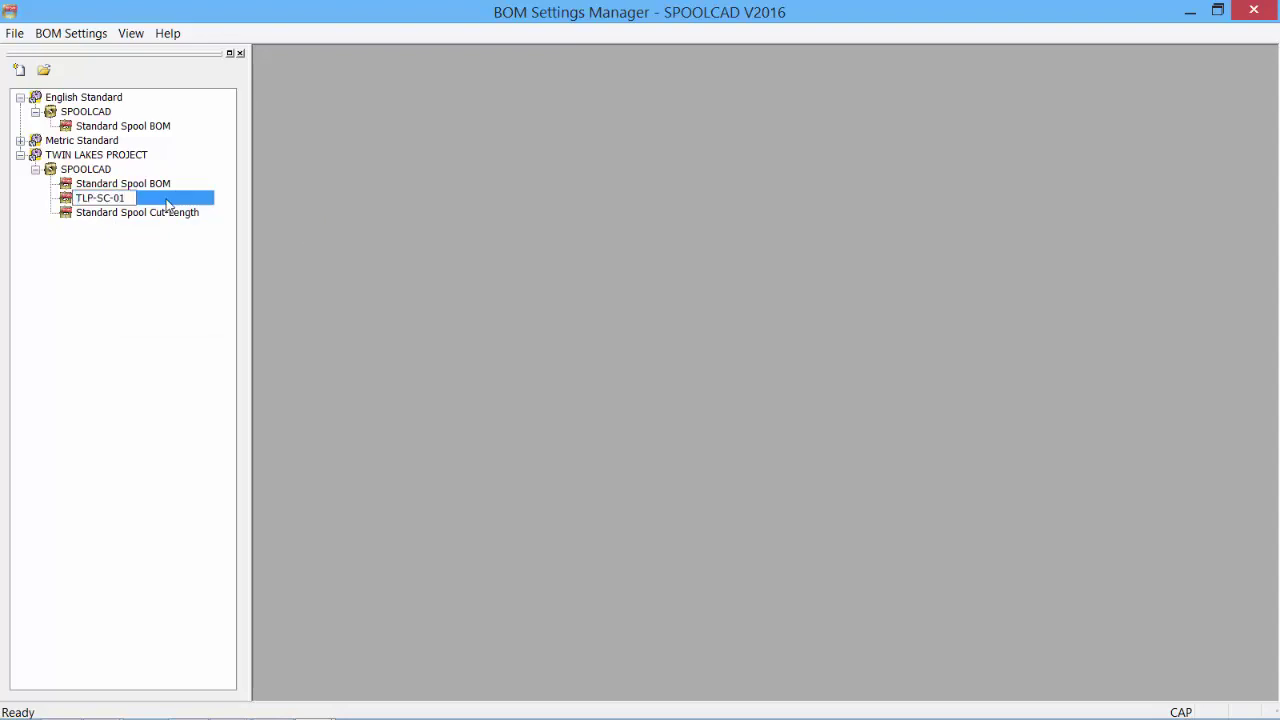
pyautogui.press('Return')
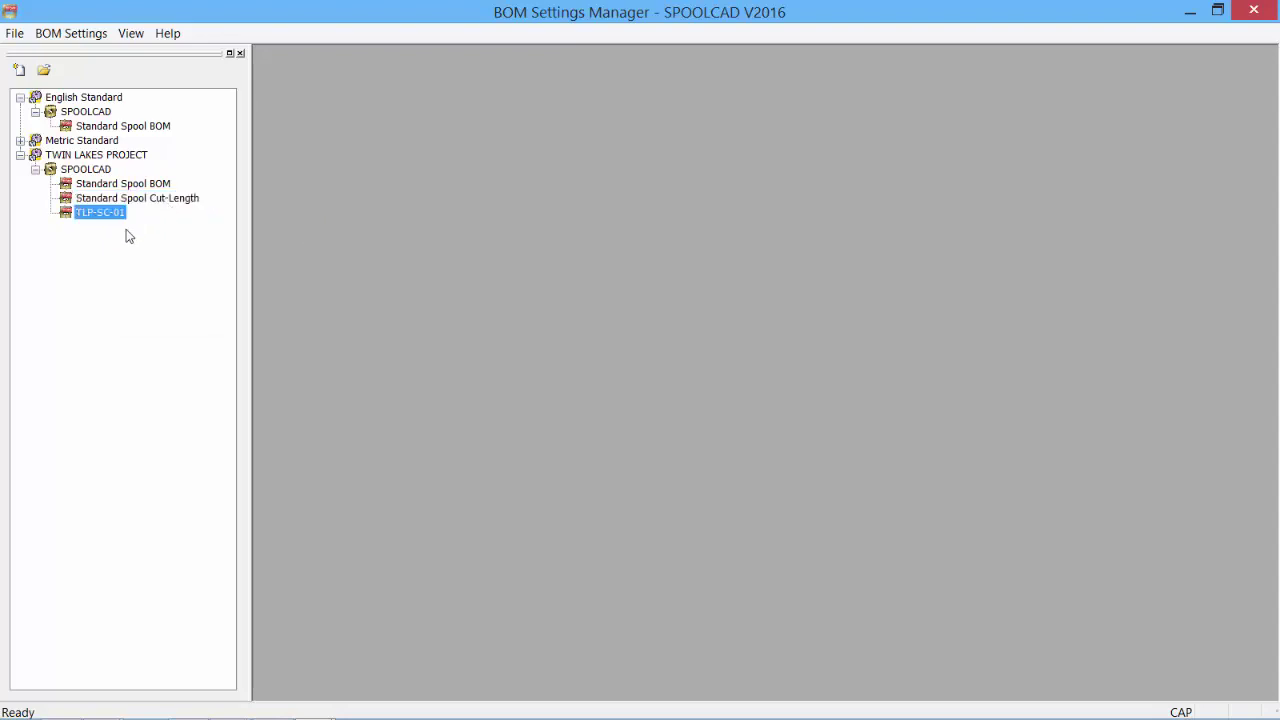
# - Move TLP-SC-01 to the English Standard and bring it back under TWIN LAKES PROJECT
pyautogui.moveTo(103, 214); pyautogui.dragTo(110, 132)
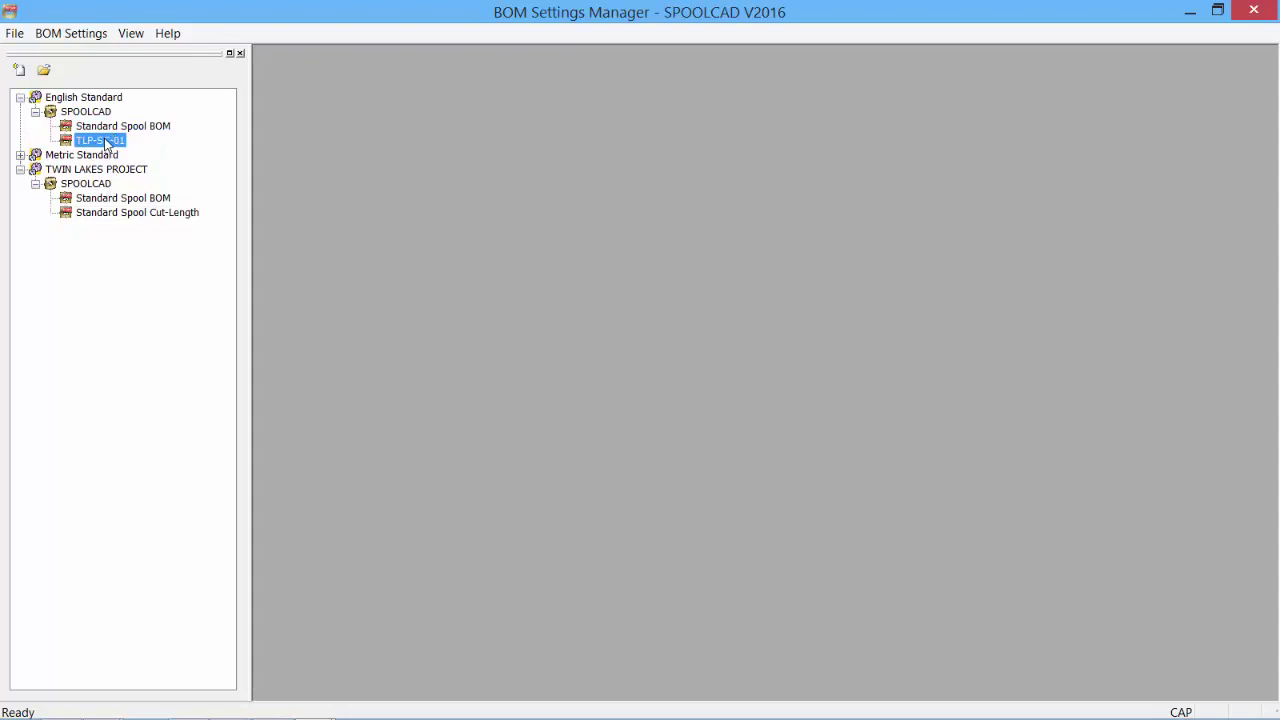
pyautogui.moveTo(106, 143); pyautogui.dragTo(106, 198)
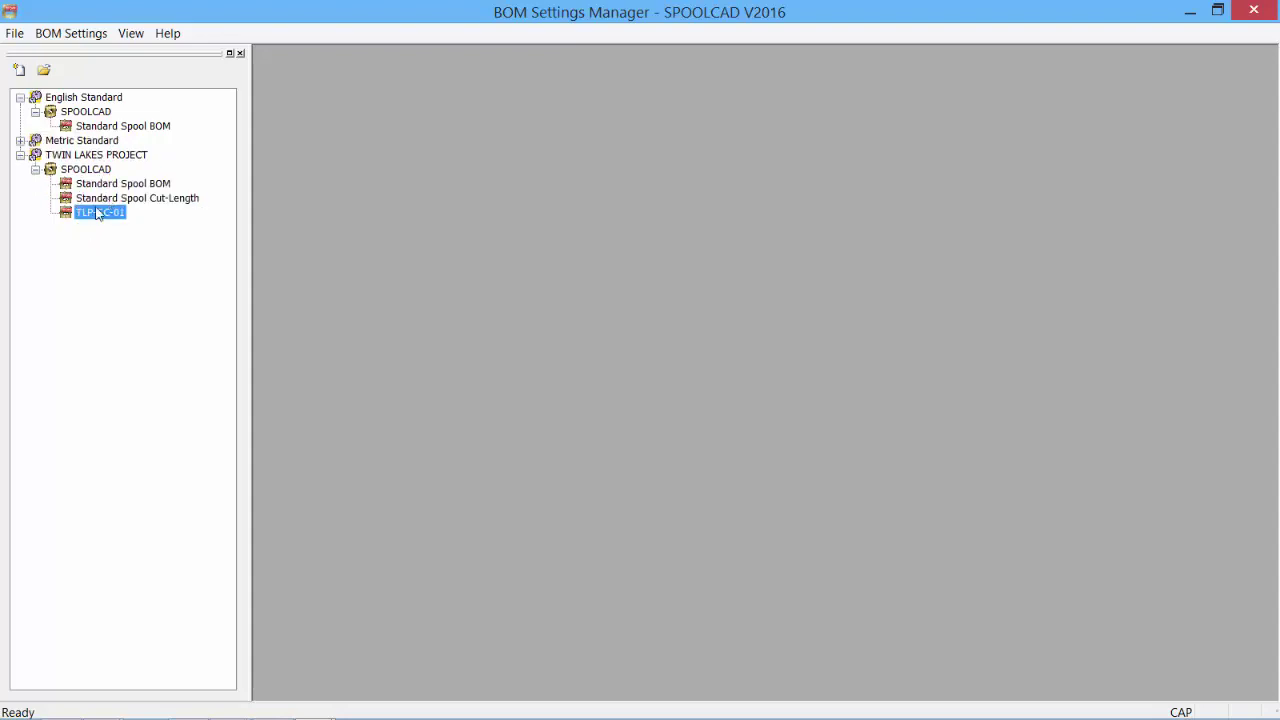
pyautogui.rightClick(94, 215)
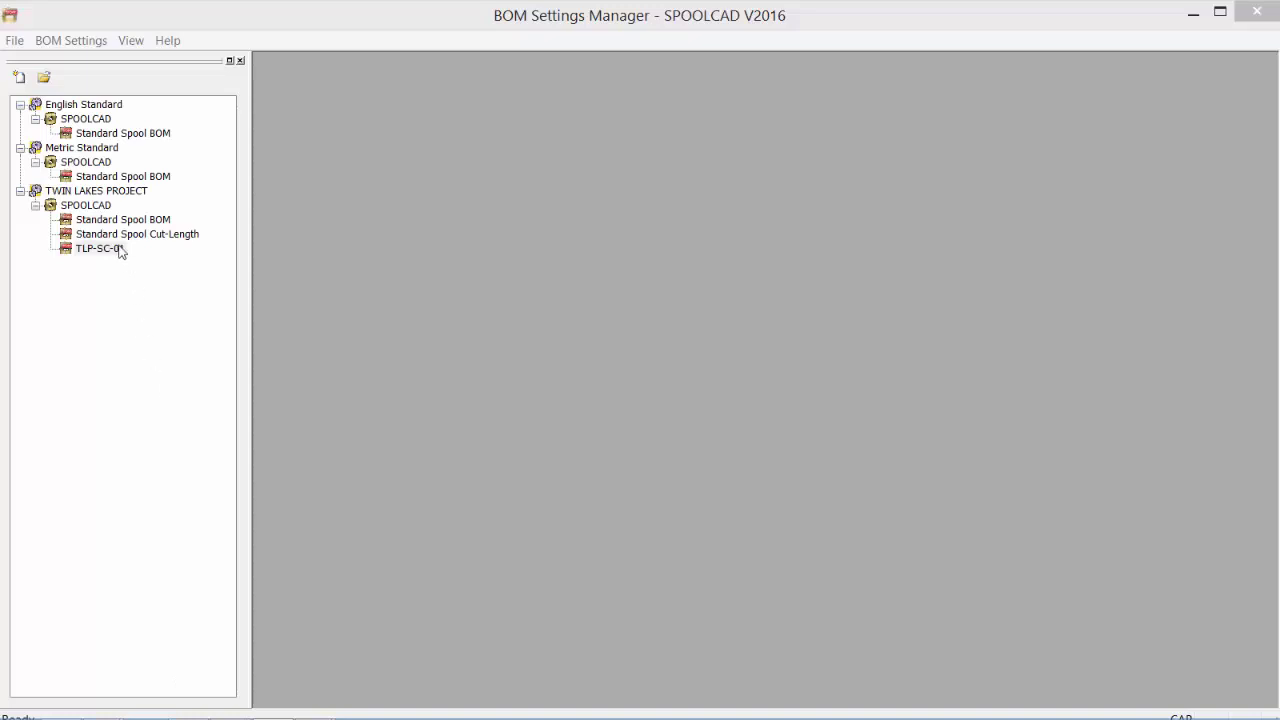
# - Open the TLP-SC-01 BOM settings and display the column layout of the Pipe component group
pyautogui.click(105, 246)
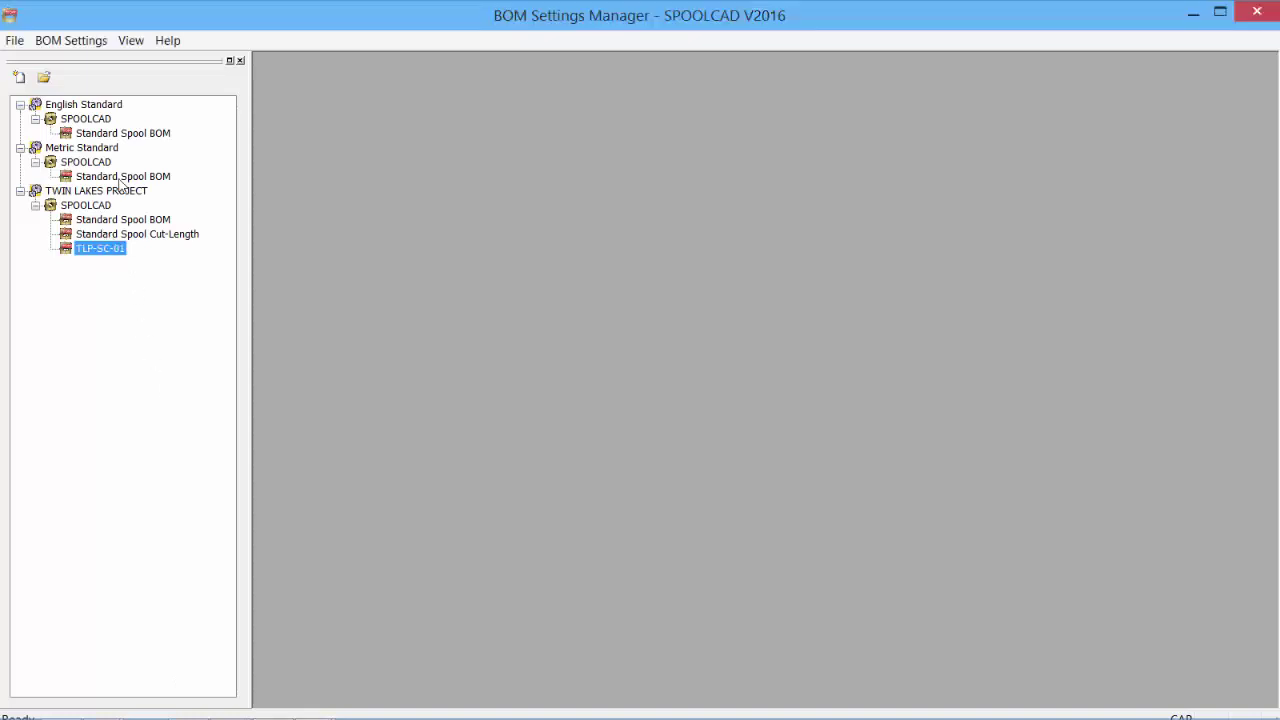
pyautogui.doubleClick(113, 250)
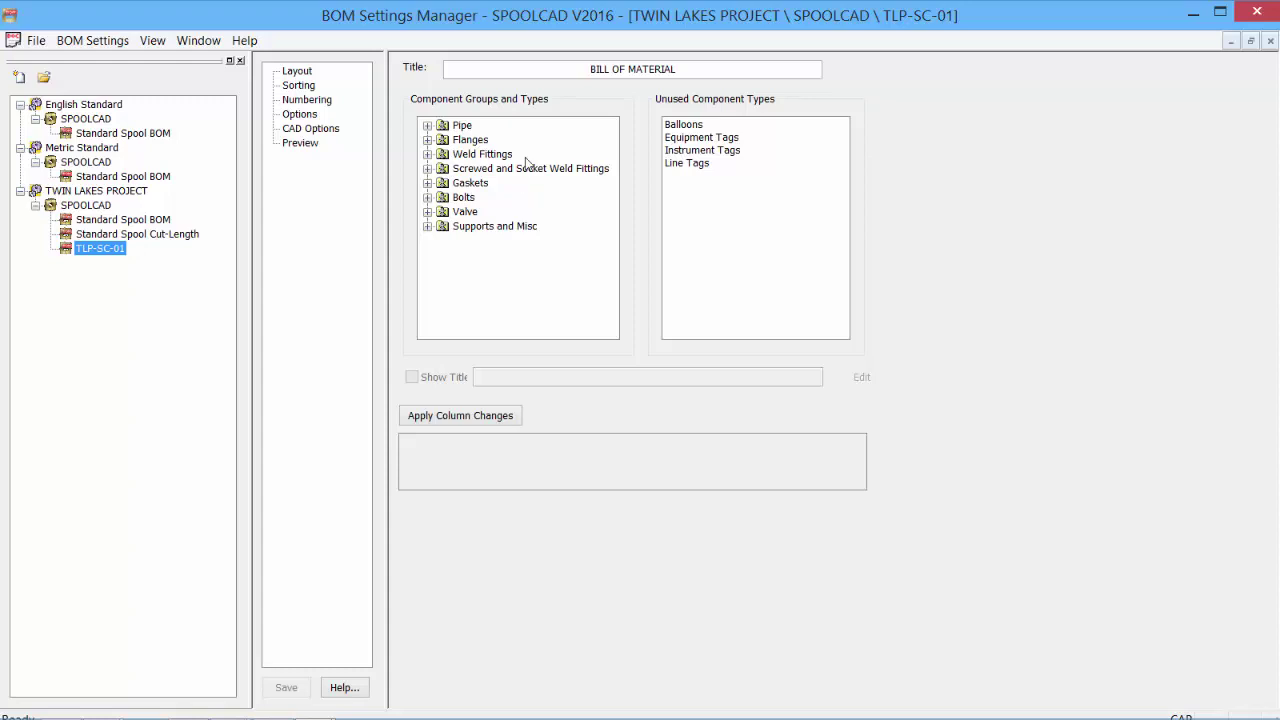
pyautogui.doubleClick(456, 126)
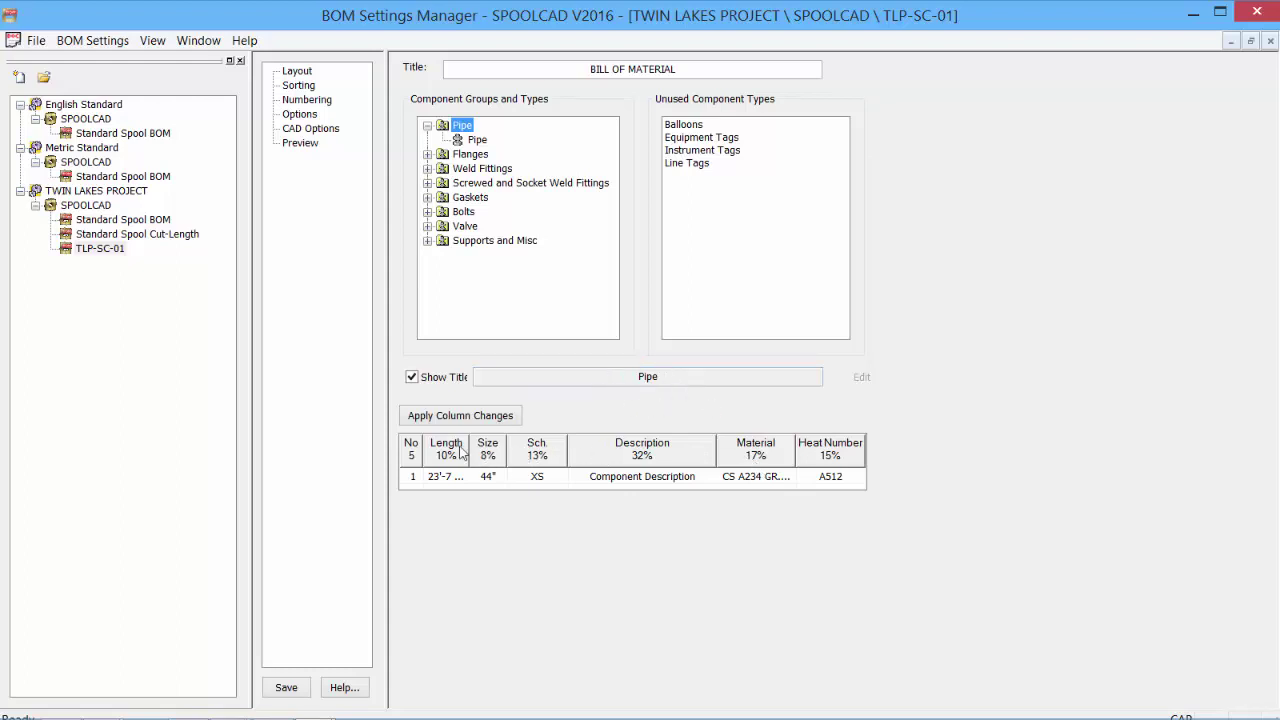
# - Resize the Pipe columns to Length 9%, Size 9%, Description 37%, Material 14% and Heat Number 13%
pyautogui.moveTo(468, 450)
pyautogui.mouseDown()
pyautogui.moveTo(490, 455)
pyautogui.moveTo(463, 455)
pyautogui.mouseUp()
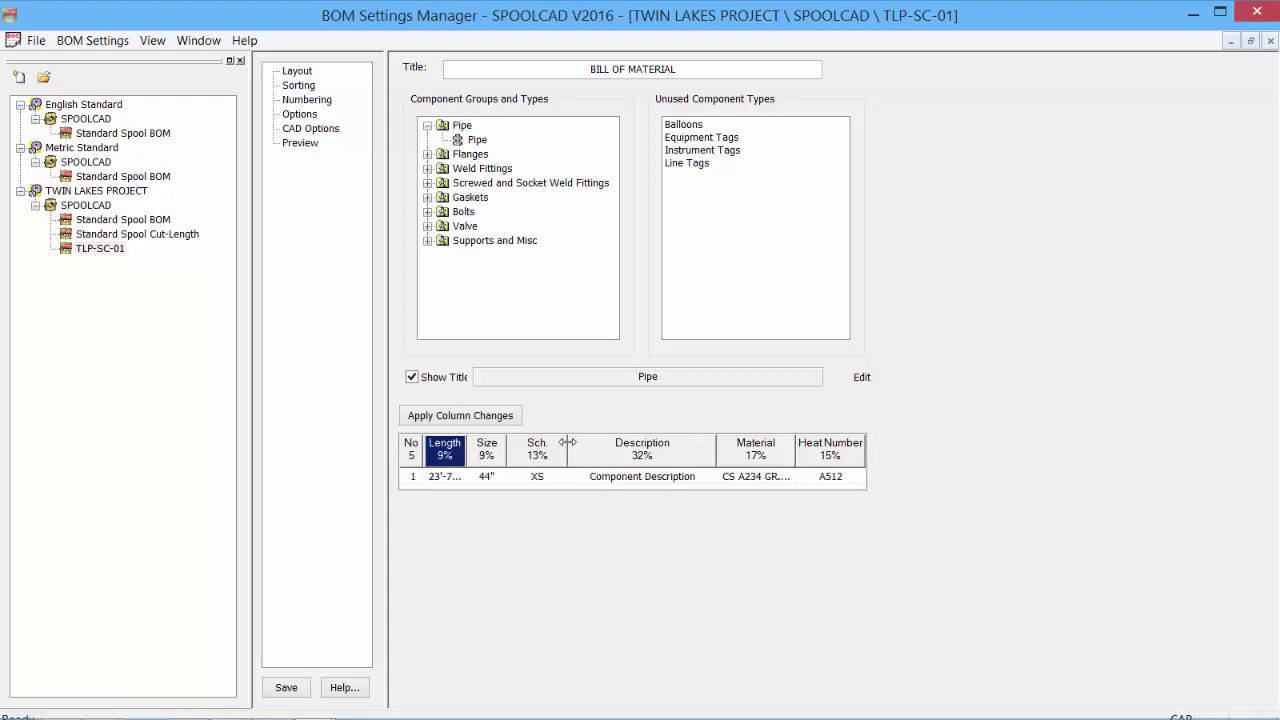
pyautogui.moveTo(567, 443); pyautogui.dragTo(566, 443)
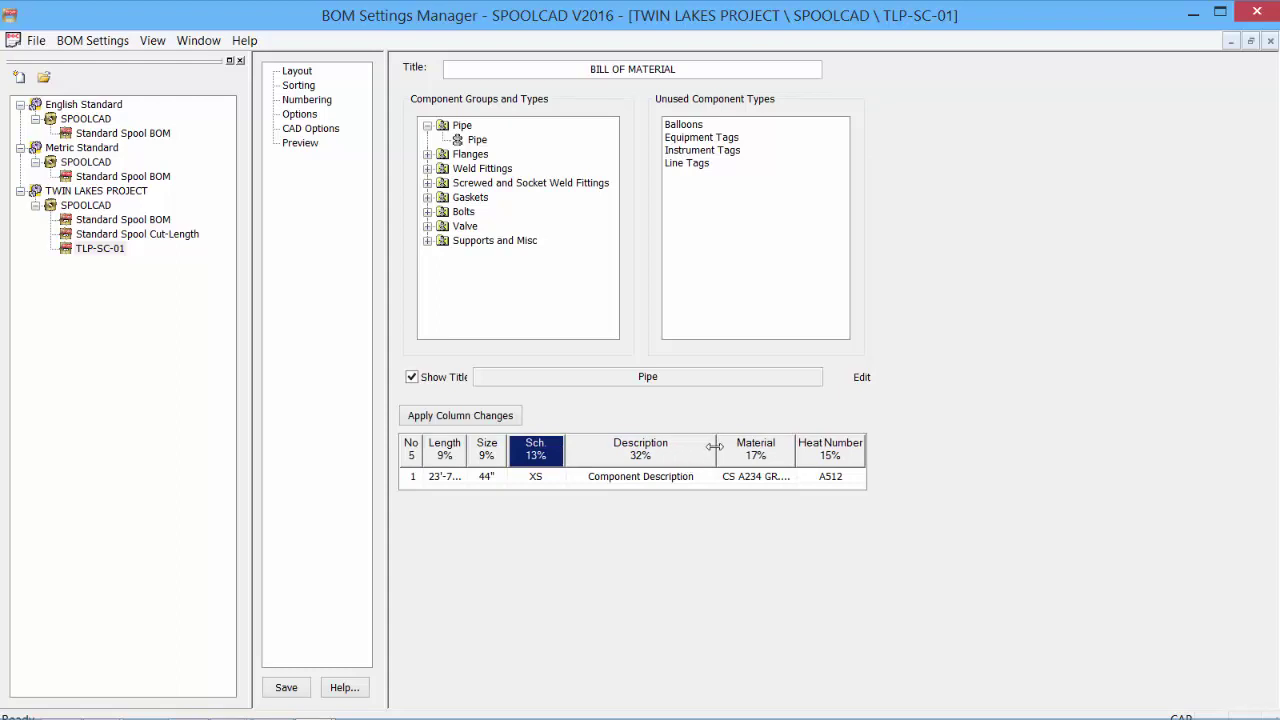
pyautogui.moveTo(716, 449); pyautogui.dragTo(804, 455)
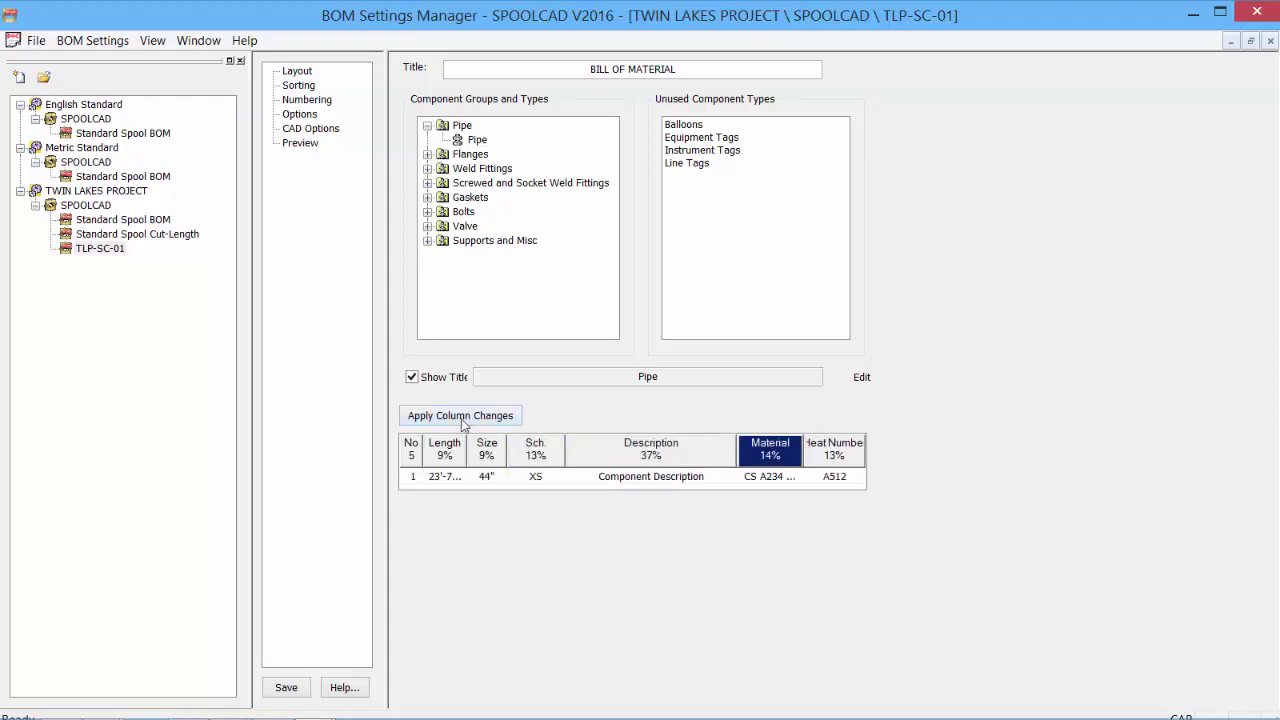
# - Insert a Part Number column in the Pipe layout, place it between Description and Material, and widen Description to 36%
pyautogui.click(535, 450)
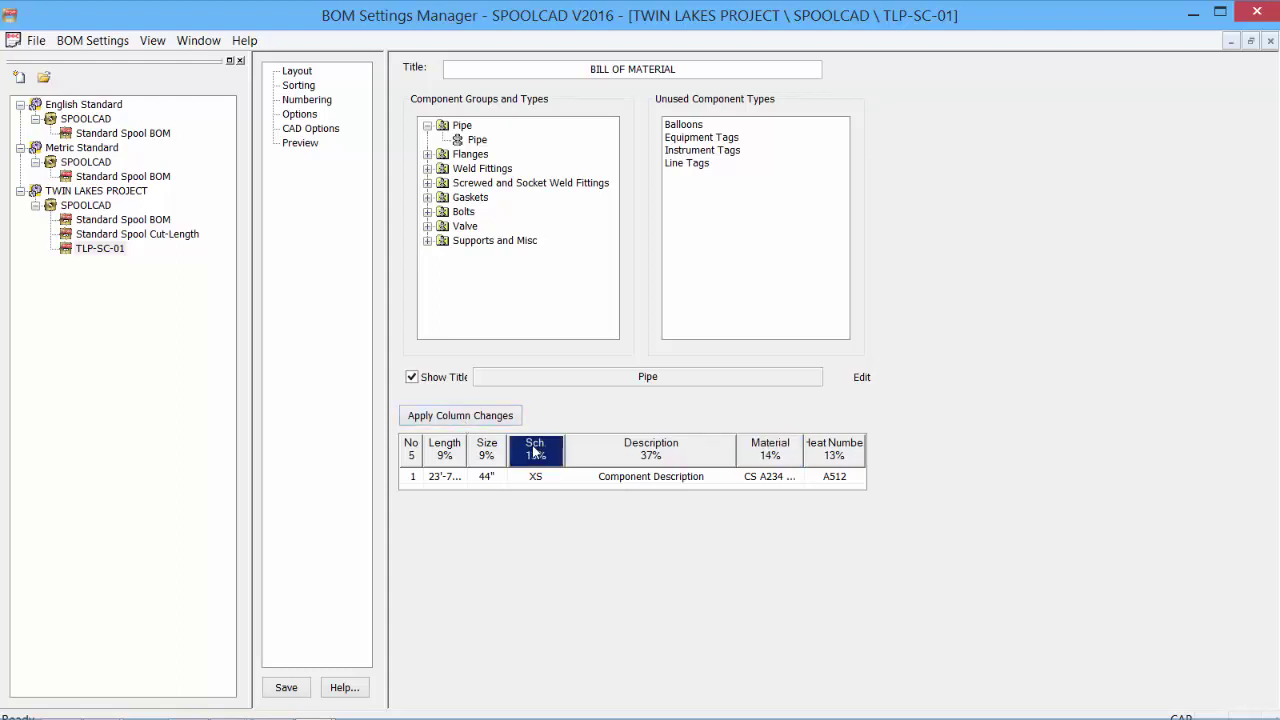
pyautogui.rightClick(535, 452)
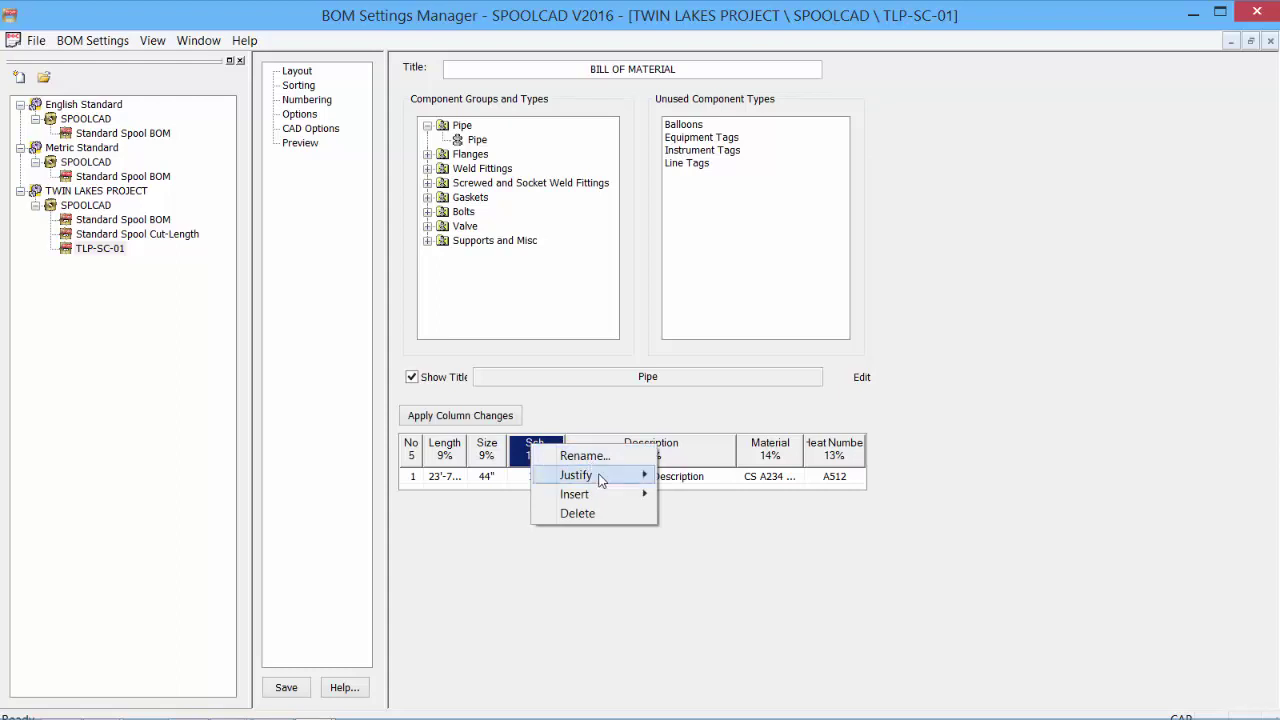
pyautogui.moveTo(600, 480)
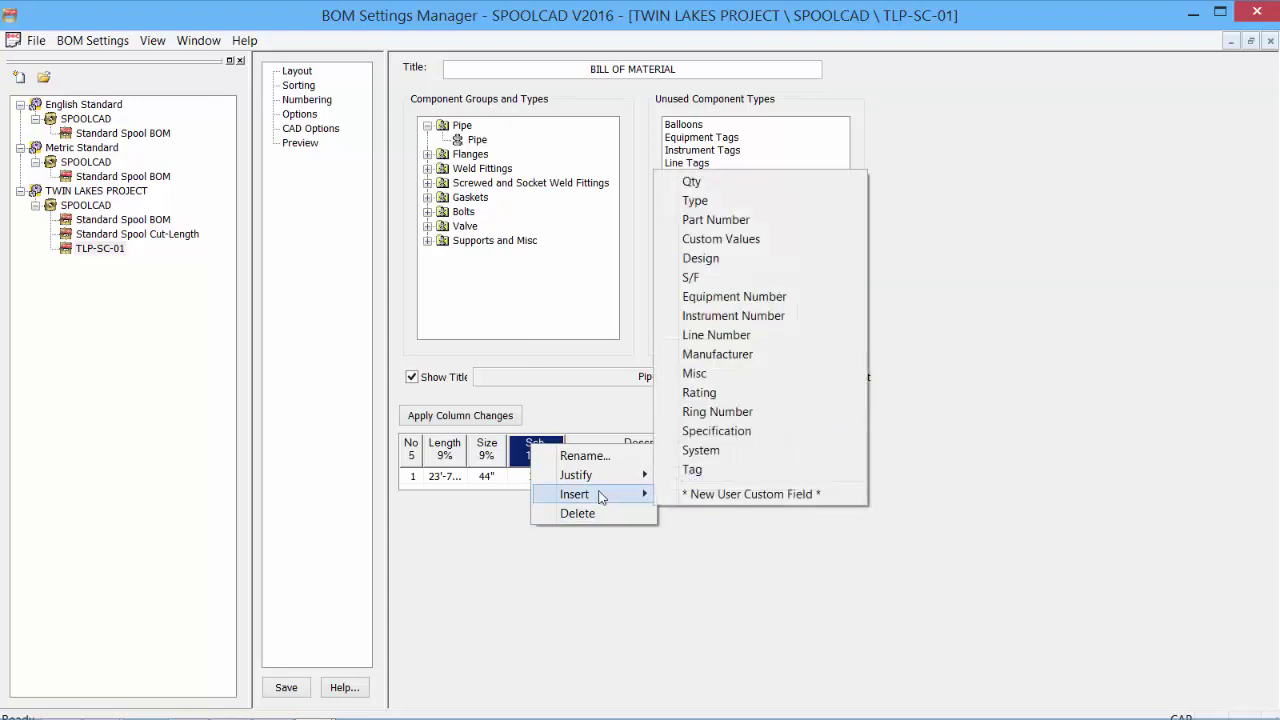
pyautogui.click(720, 222)
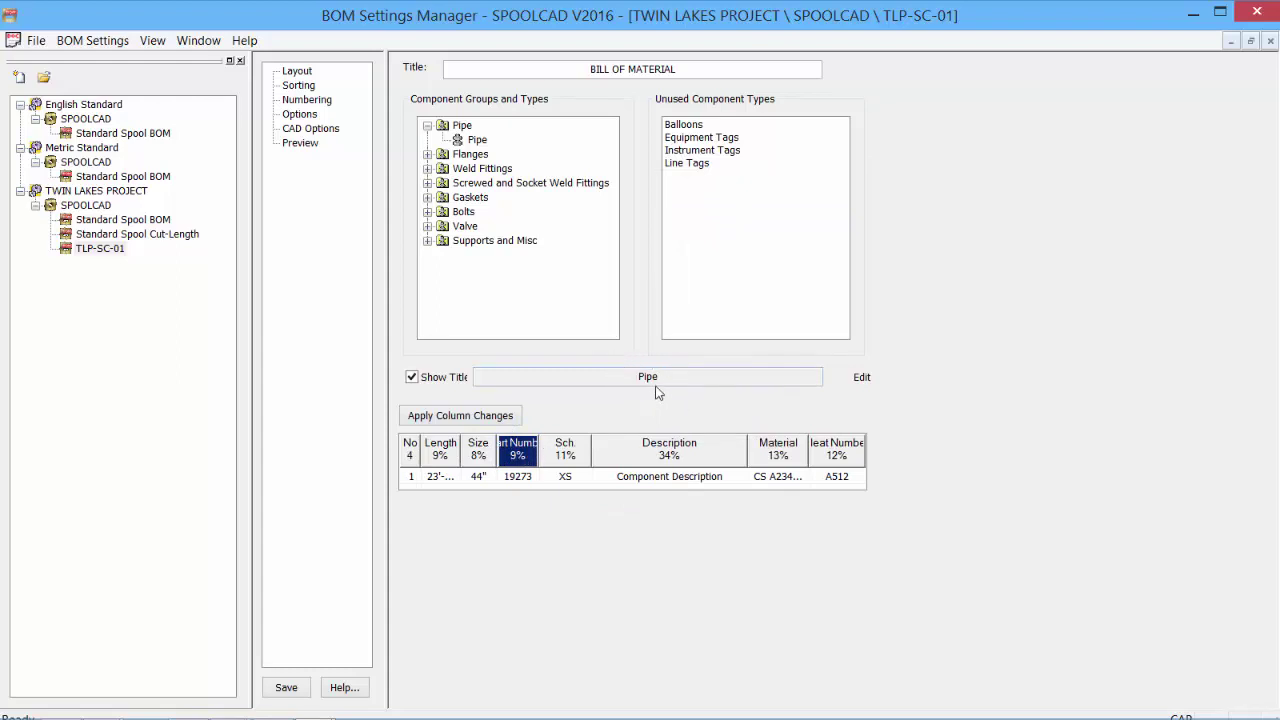
pyautogui.moveTo(519, 455); pyautogui.dragTo(728, 458)
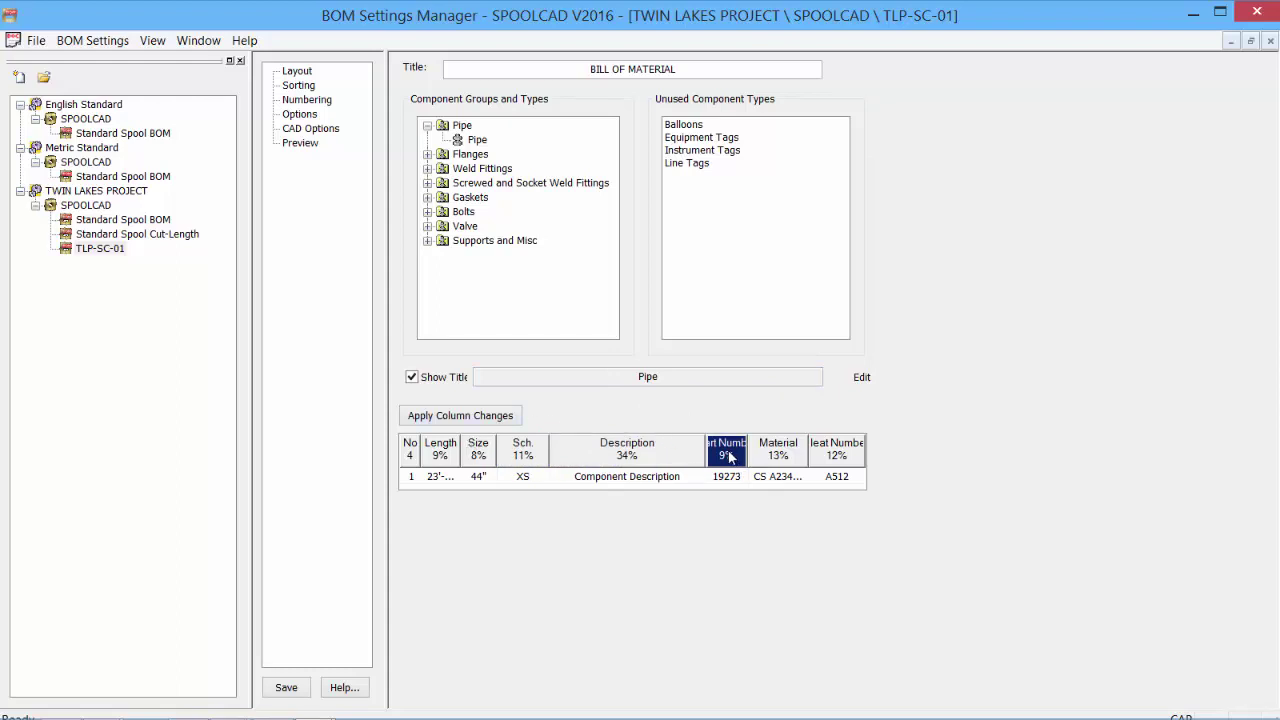
pyautogui.moveTo(705, 448); pyautogui.dragTo(720, 448)
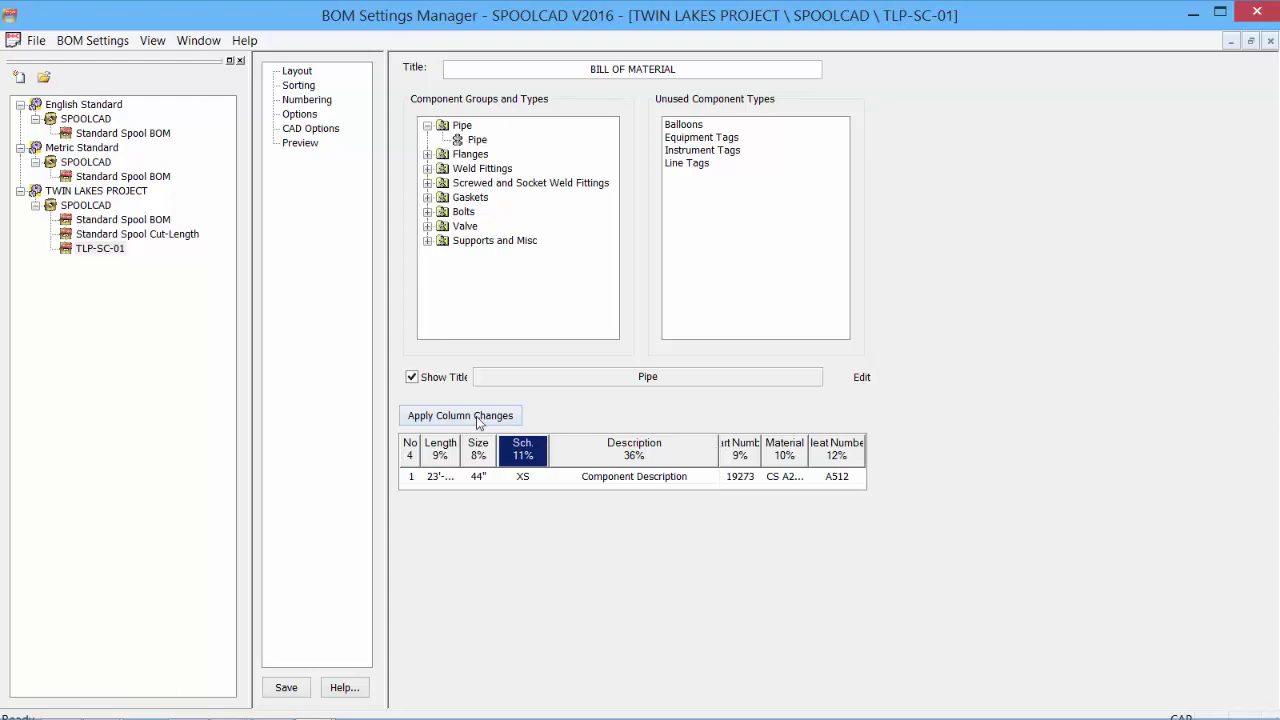
# - Raise Heat Number in the field sort order to directly above Part Number
pyautogui.click(298, 86)
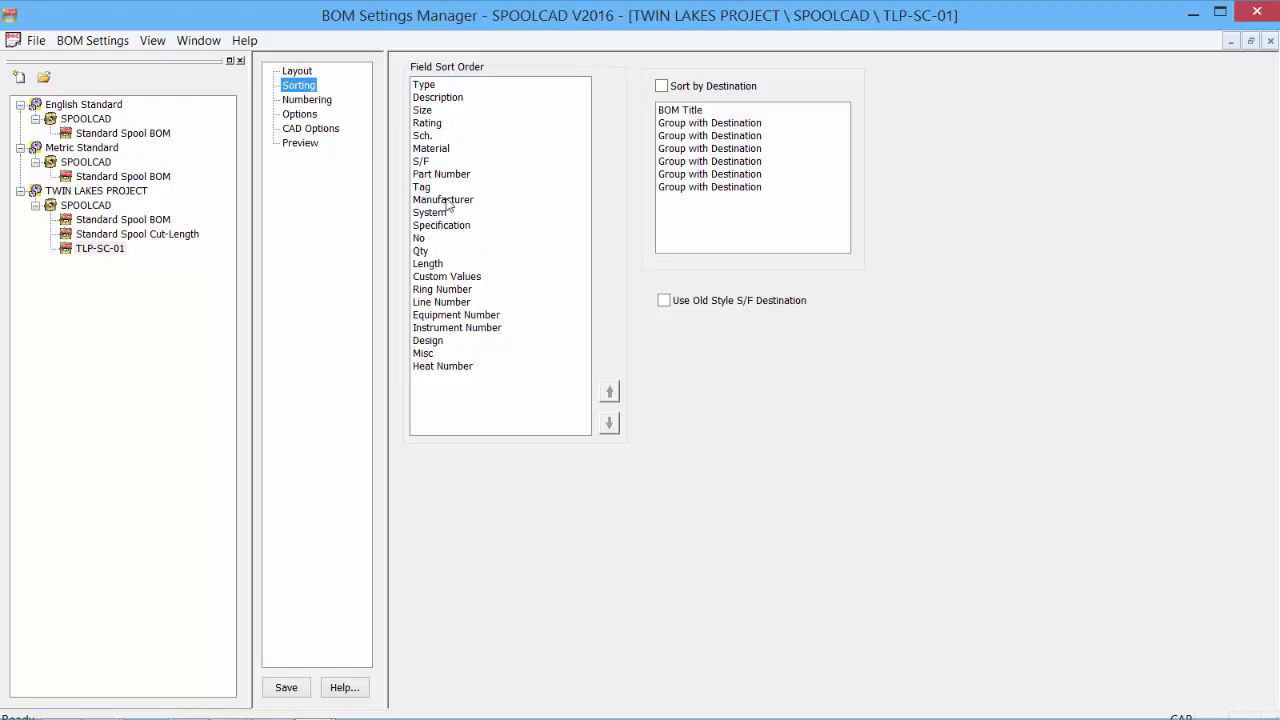
pyautogui.click(452, 367)
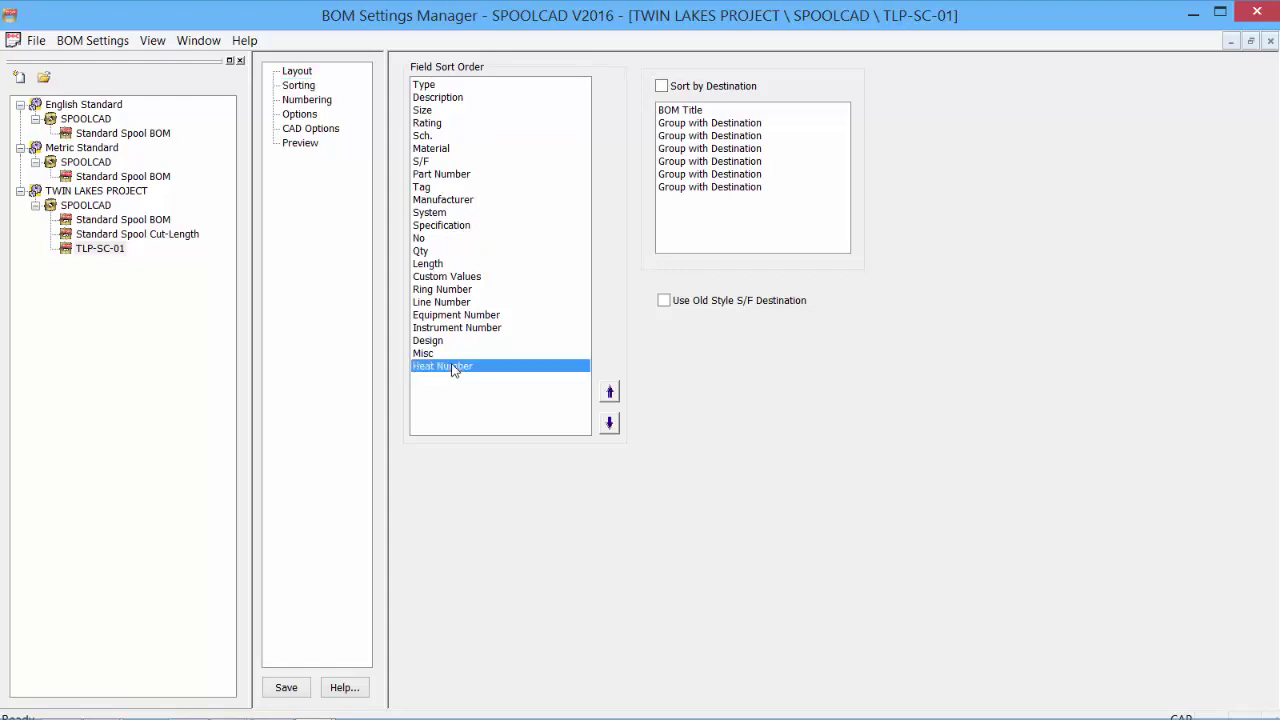
pyautogui.click(610, 392)
pyautogui.click(610, 392)
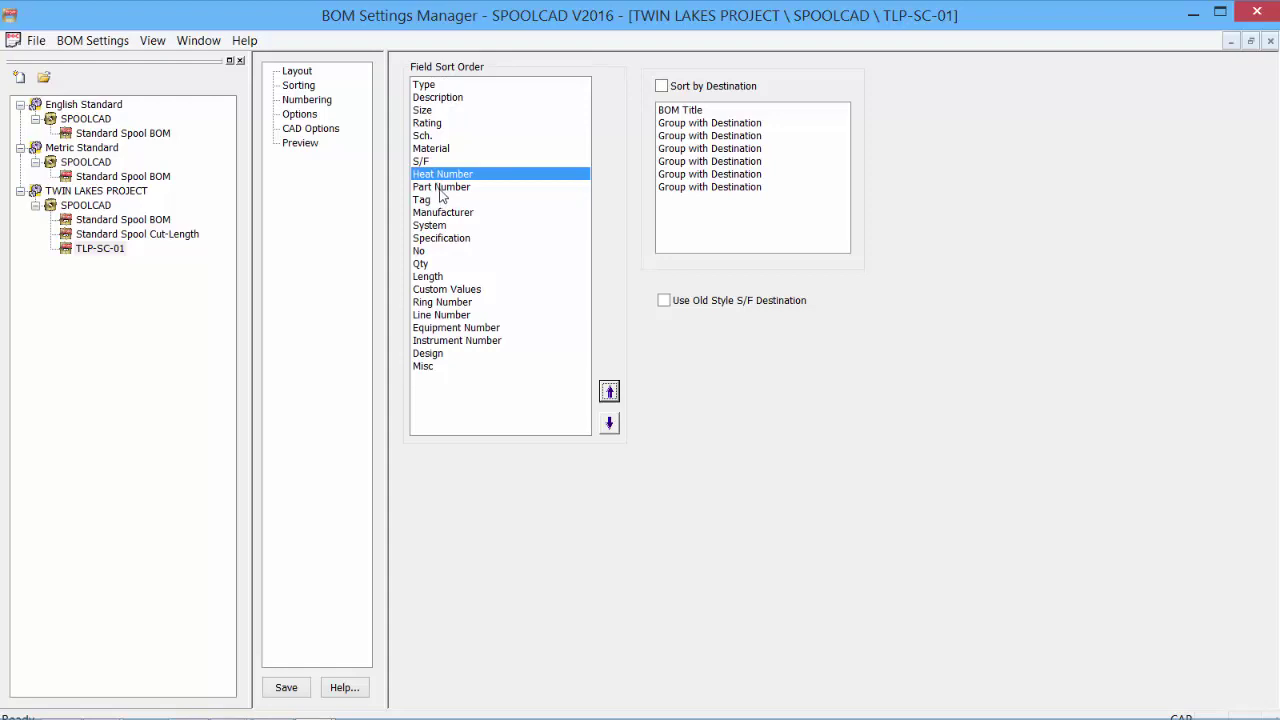
# - Try a start number of 10 in the item numbering and restore it to 1
pyautogui.click(305, 100)
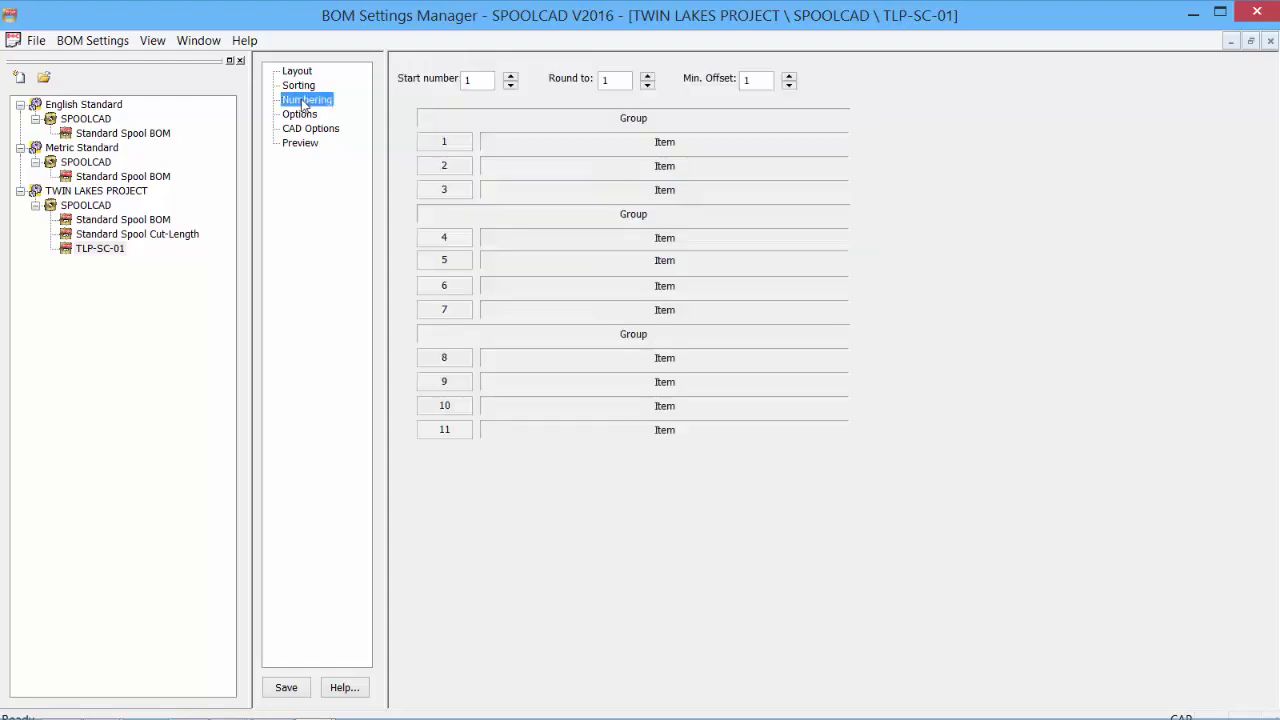
pyautogui.doubleClick(482, 83)
pyautogui.click(480, 80)
pyautogui.write('0')
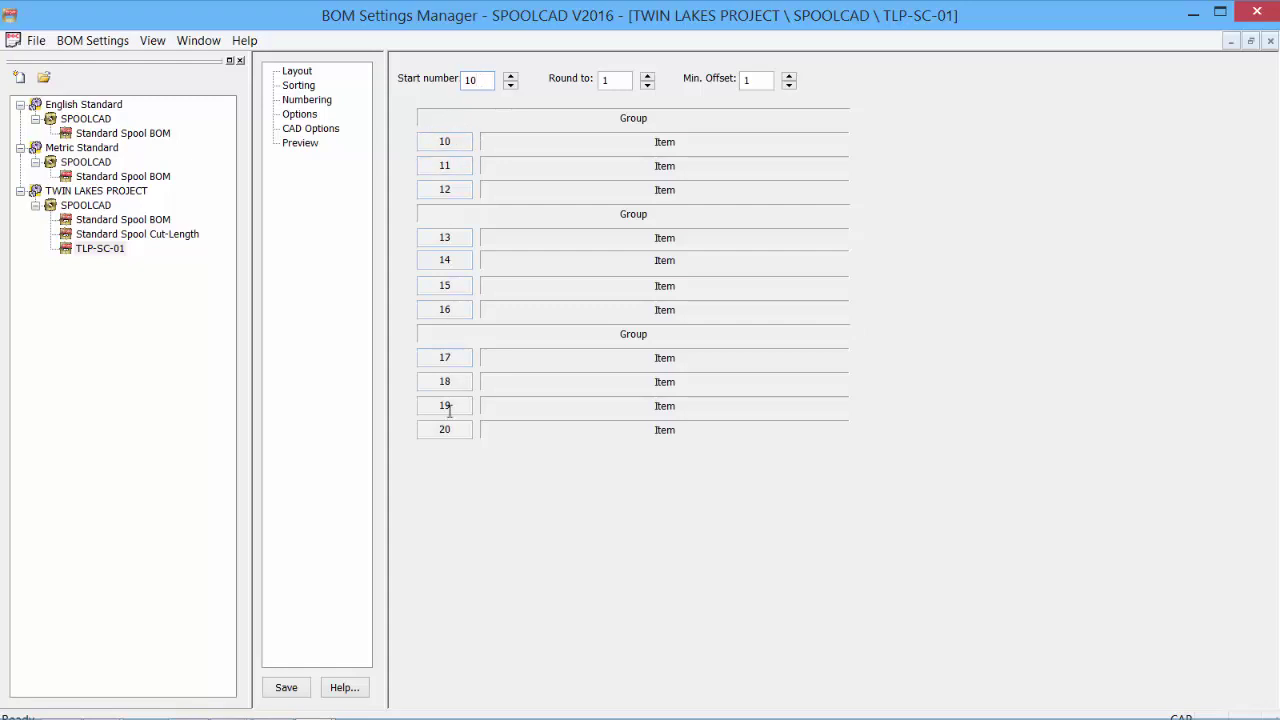
pyautogui.doubleClick(459, 78)
pyautogui.write('1')
# - Try rounding to 5 and a minimum offset of 2 in the item numbering, restoring both to 1
pyautogui.doubleClick(620, 80)
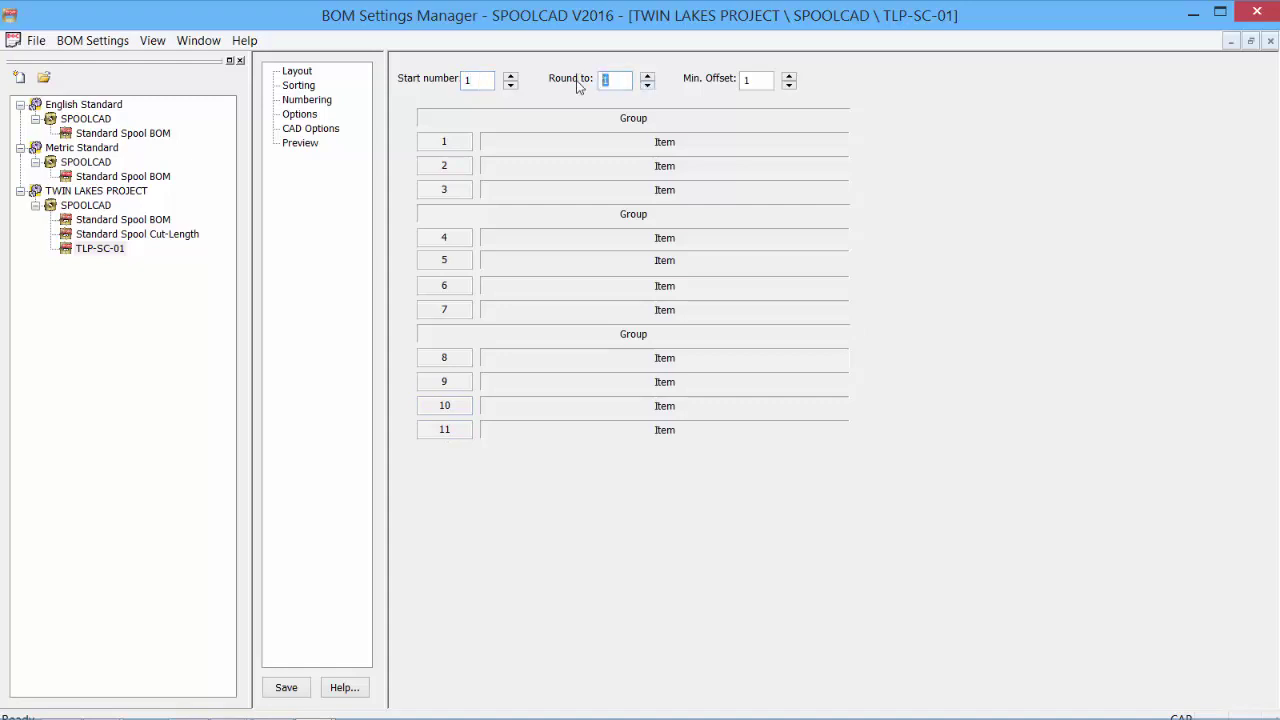
pyautogui.write('5')
pyautogui.moveTo(610, 80); pyautogui.dragTo(585, 72)
pyautogui.write('1')
pyautogui.moveTo(760, 80); pyautogui.dragTo(720, 98)
pyautogui.write('2')
pyautogui.press('BackSpace')
pyautogui.write('1')
# - Review the font, style and size choices for the BOM Title in the TLP-SC-01 options
pyautogui.click(300, 114)
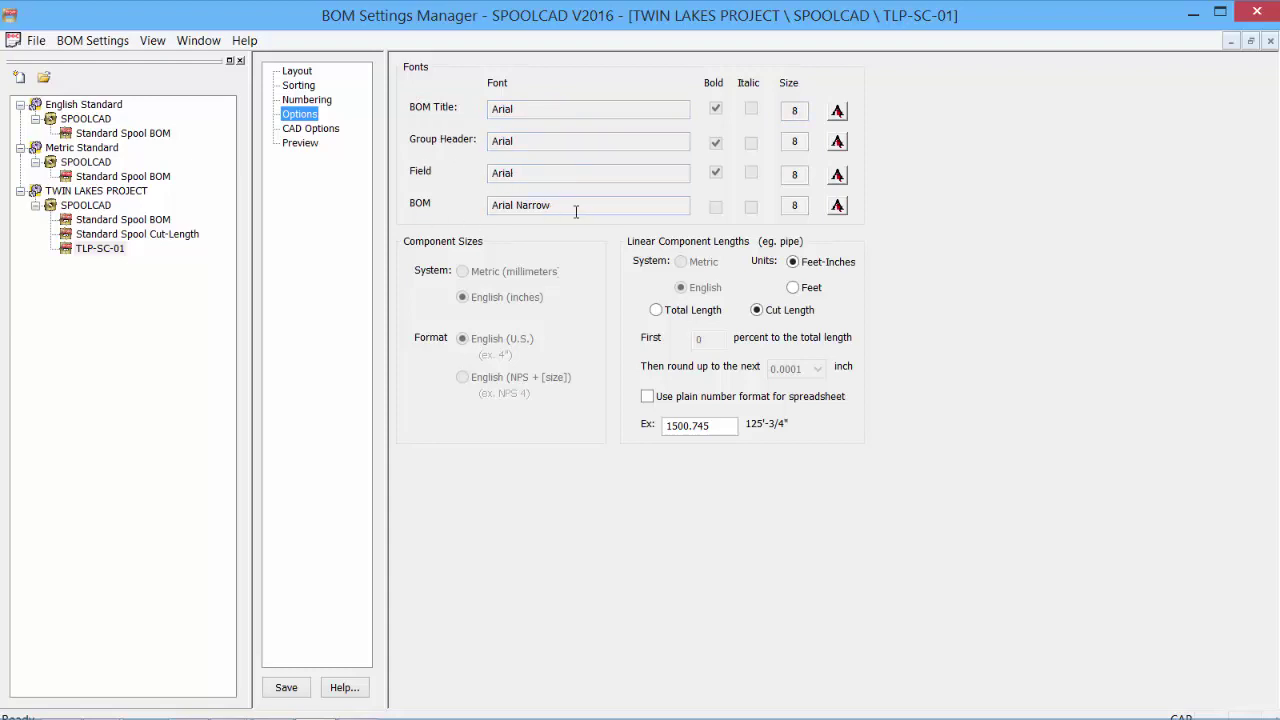
pyautogui.click(838, 112)
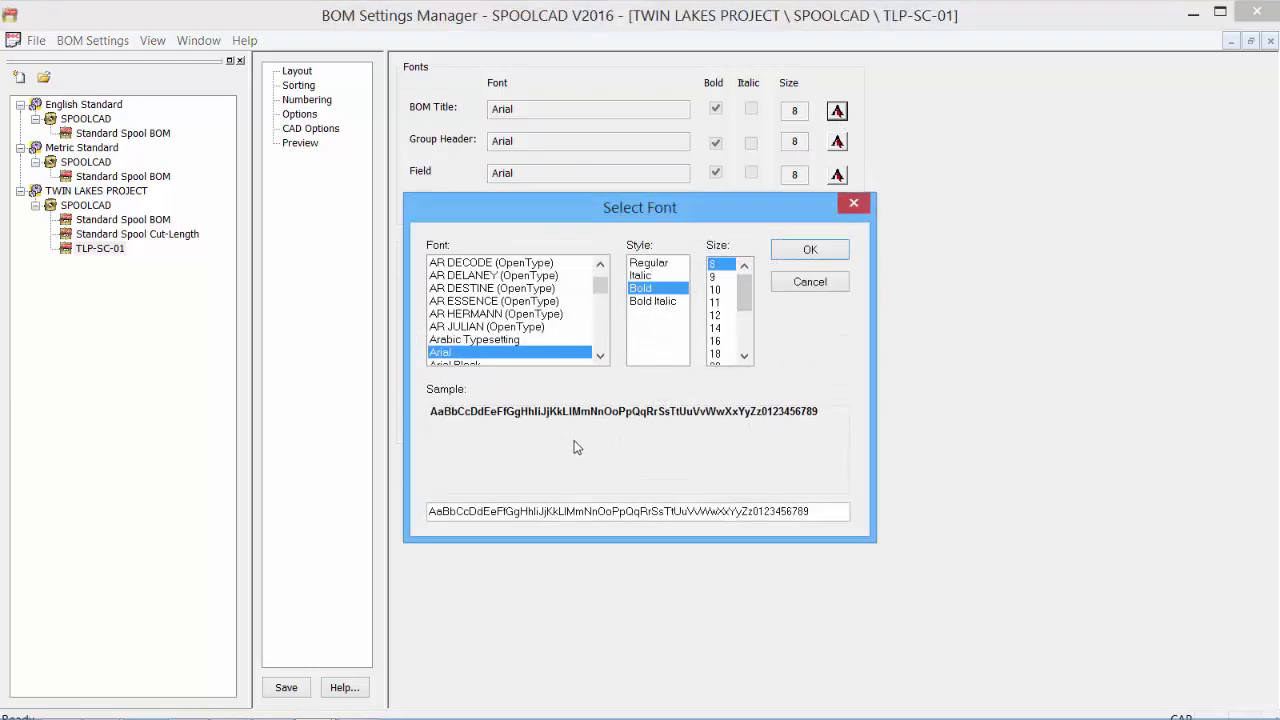
pyautogui.click(817, 253)
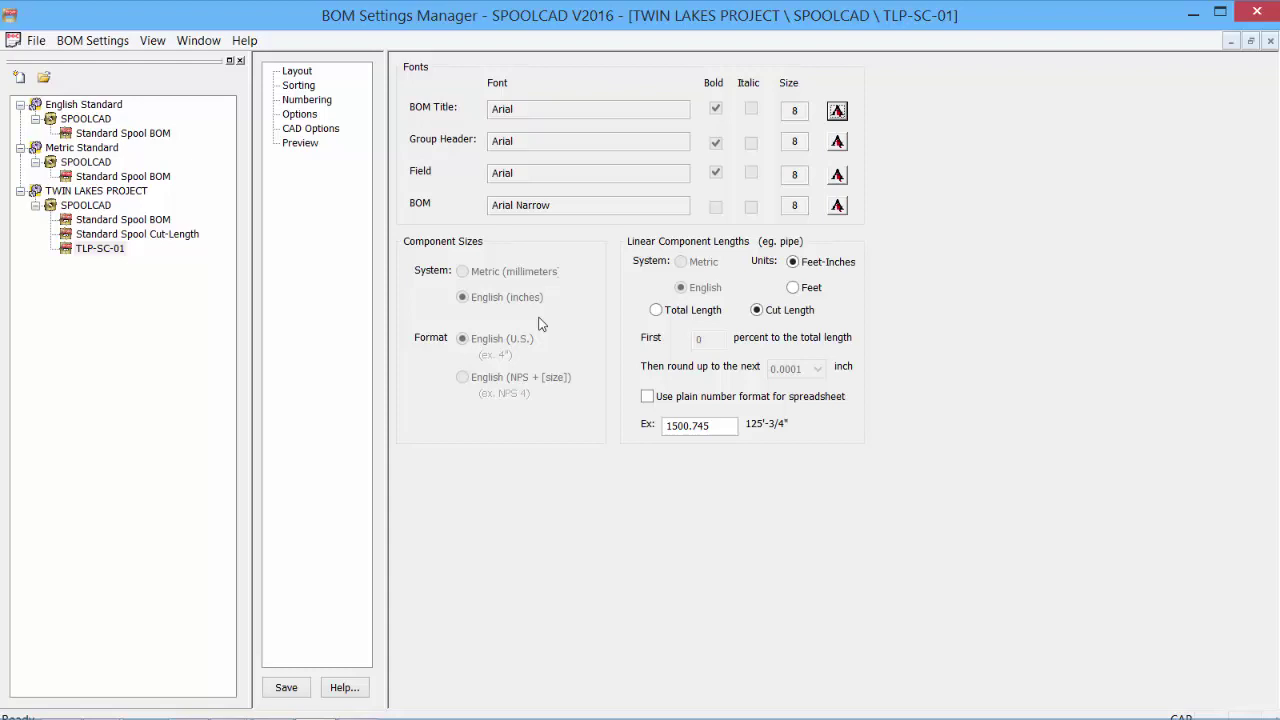
# - Try Feet as the units for linear component lengths and restore Feet-Inches
pyautogui.click(795, 288)
pyautogui.click(793, 262)
pyautogui.click(794, 288)
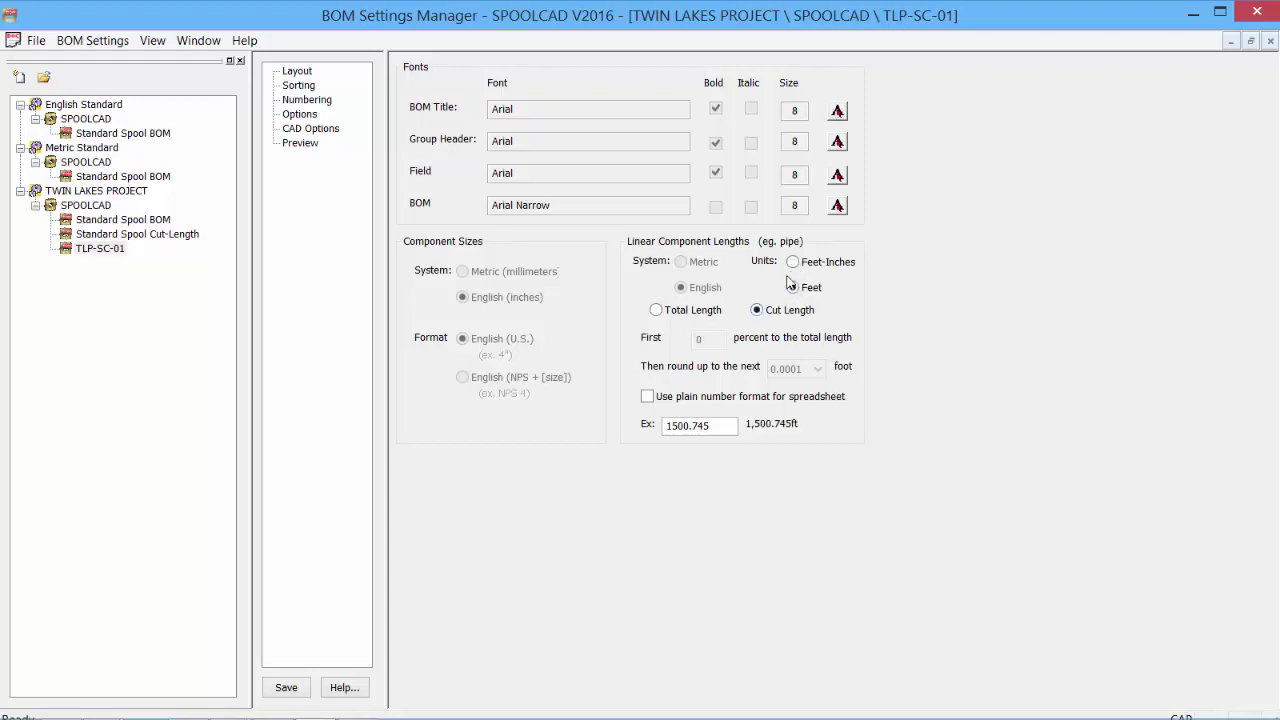
pyautogui.click(793, 262)
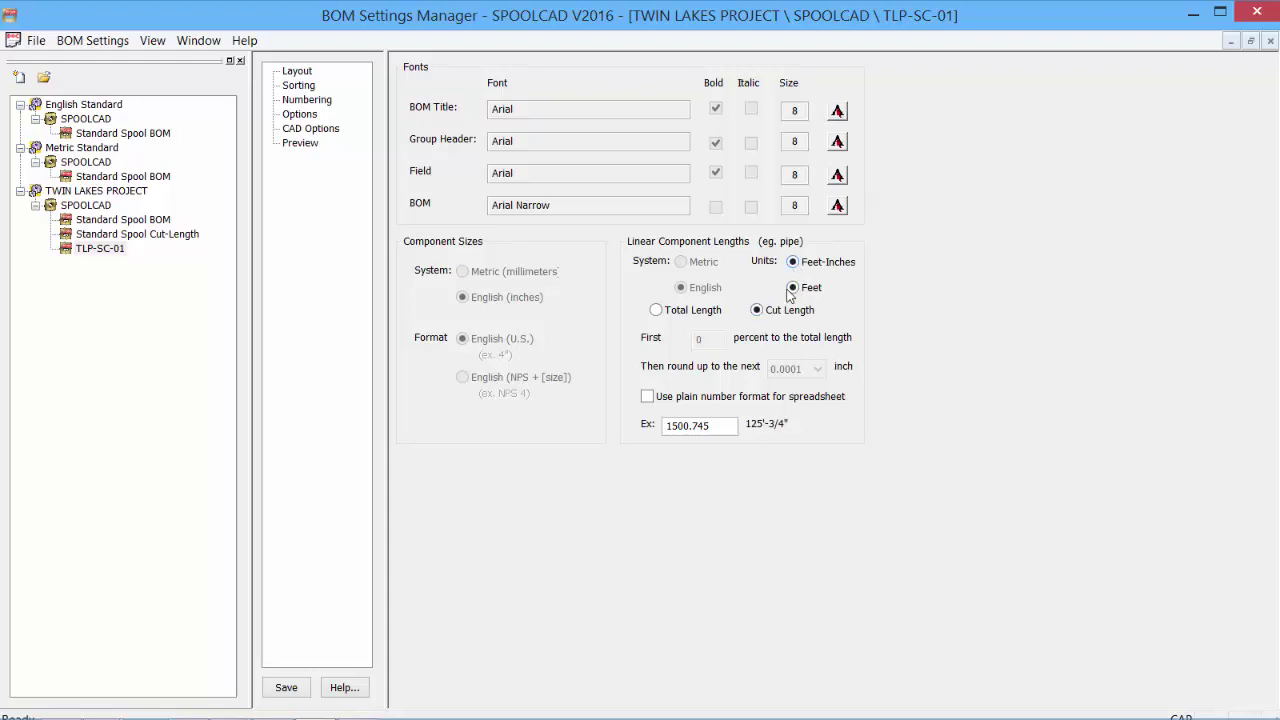
# - Try Total Length with its round-up setting for linear components and return to Cut Length
pyautogui.click(656, 312)
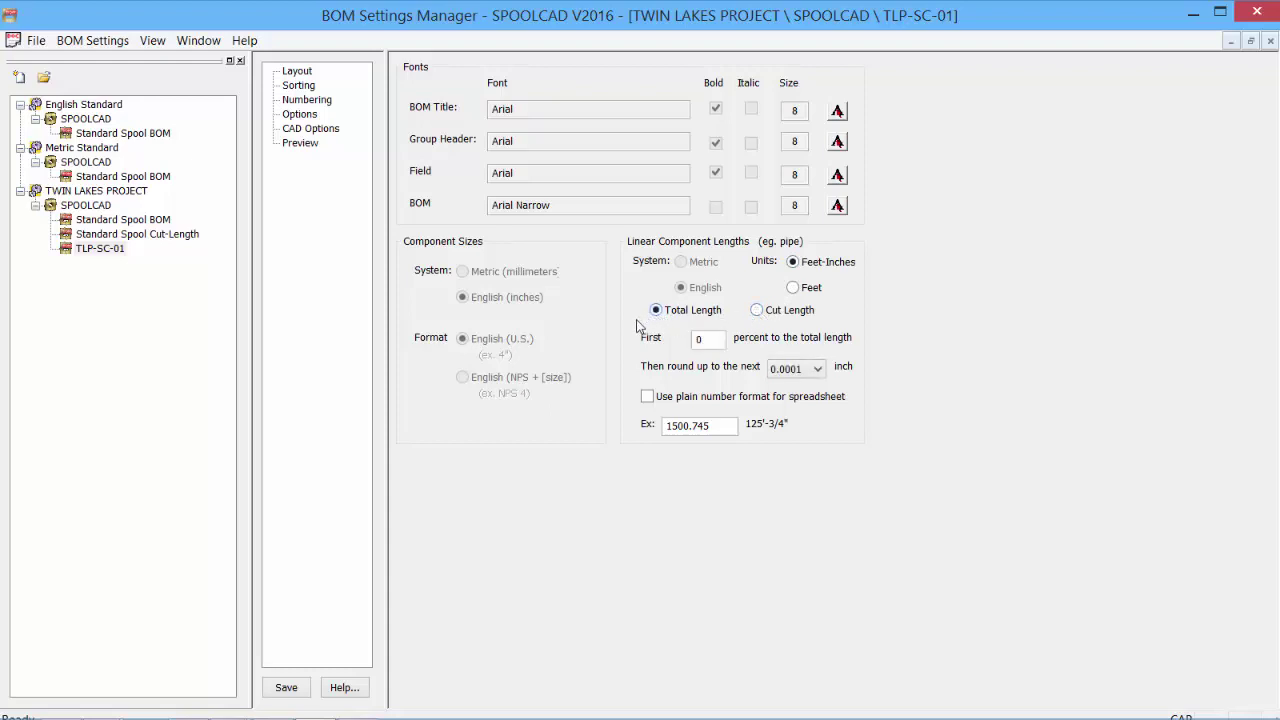
pyautogui.click(818, 369)
pyautogui.click(795, 383)
pyautogui.click(757, 311)
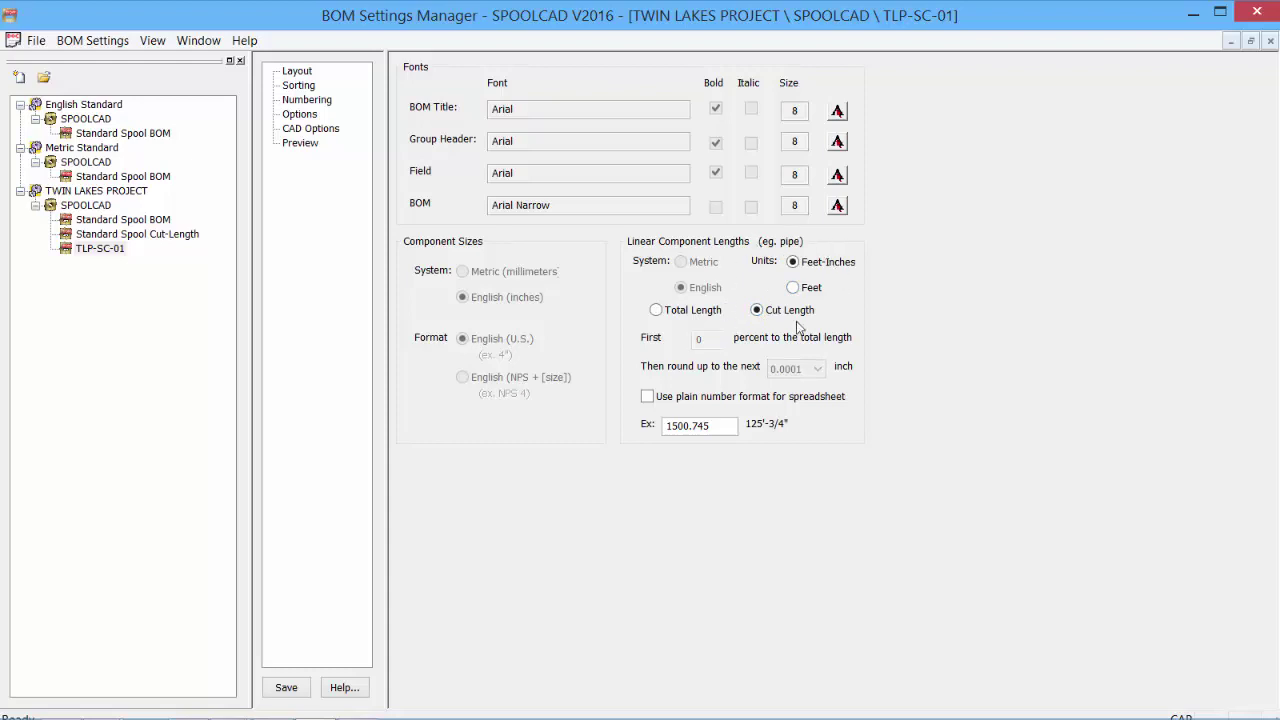
# - Enable the plain number format for spreadsheet on linear component lengths and save the settings
pyautogui.click(647, 397)
pyautogui.click(287, 688)
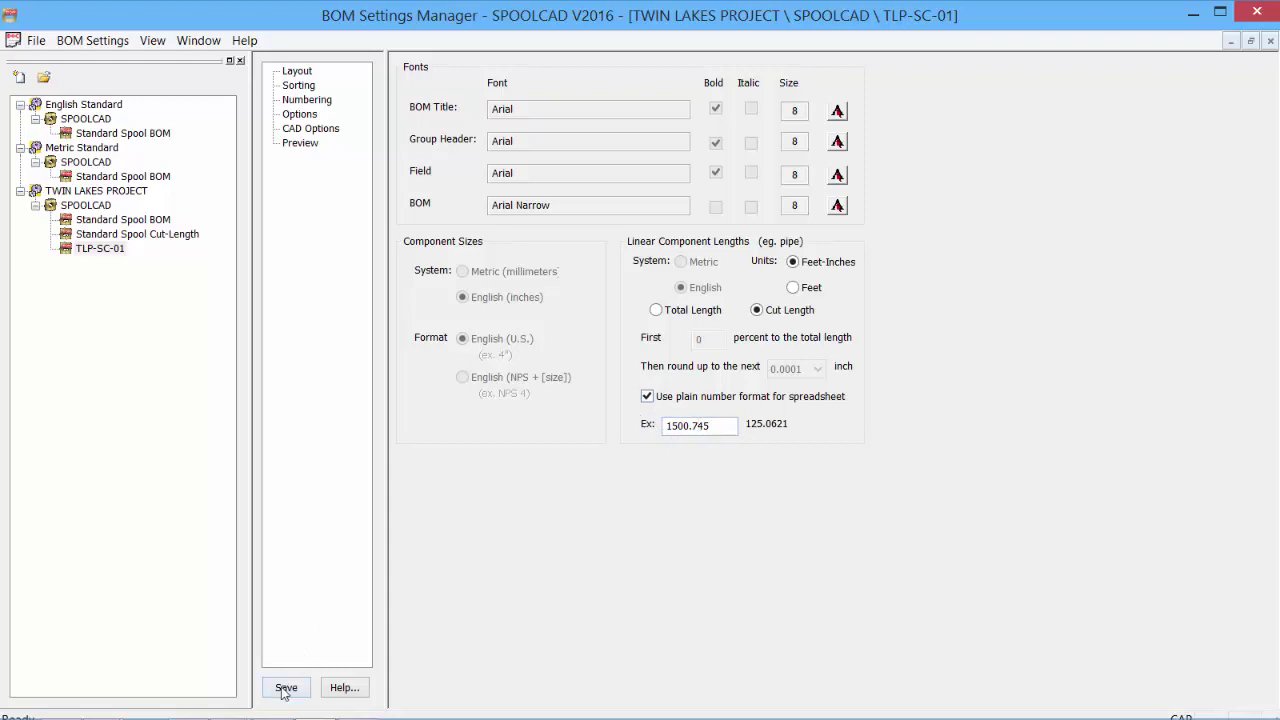
# - Set the column spacing to 1 inch in the CAD options, save the settings and open the BOM preview
pyautogui.click(300, 129)
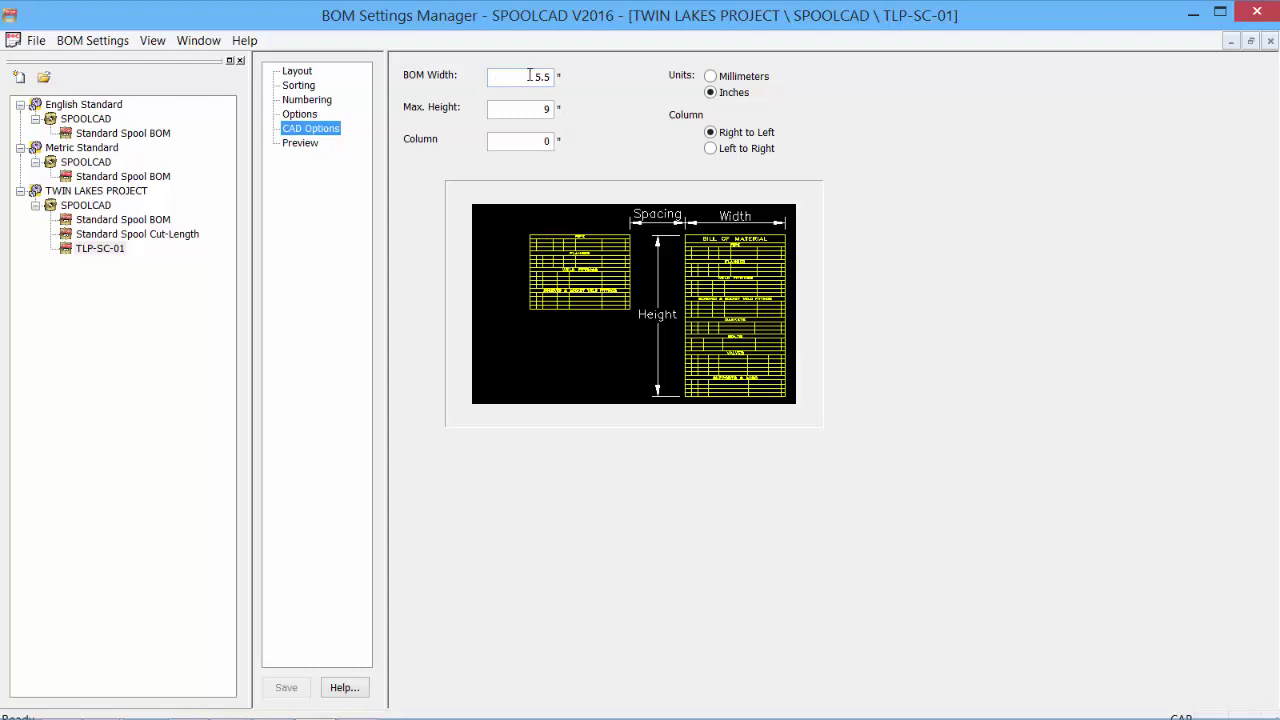
pyautogui.doubleClick(558, 141)
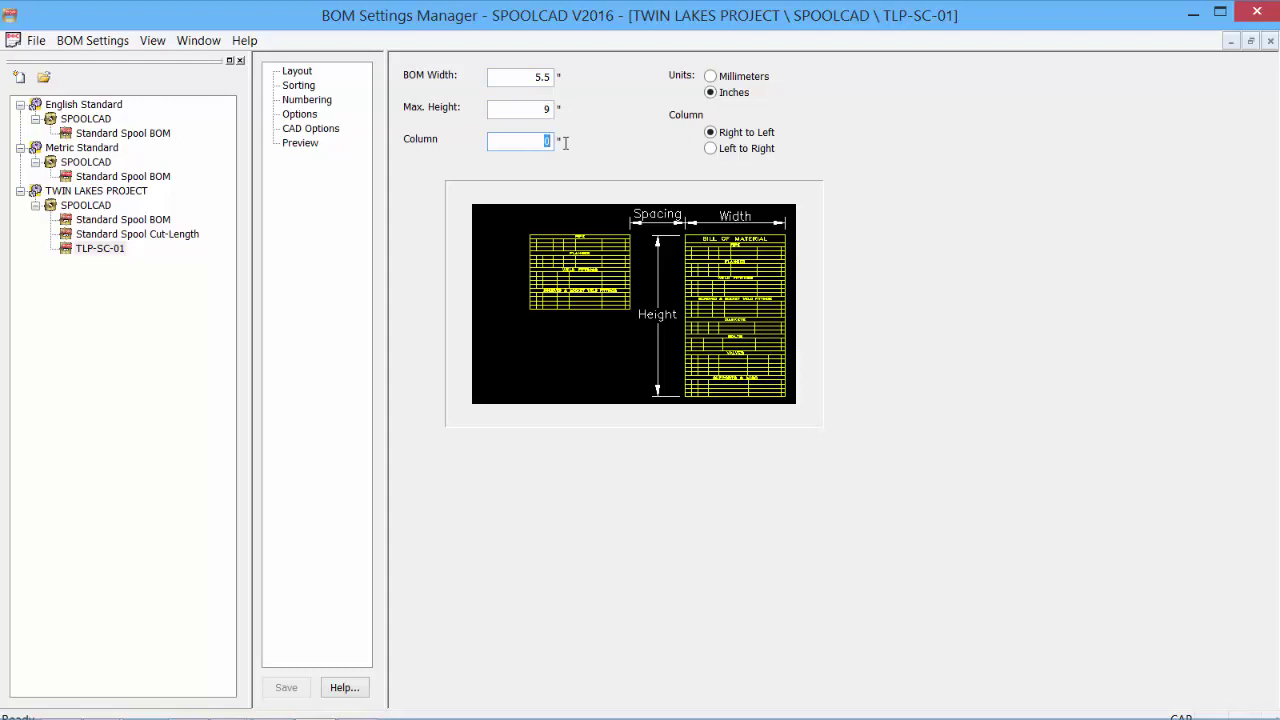
pyautogui.write('1')
pyautogui.click(277, 689)
pyautogui.click(297, 143)
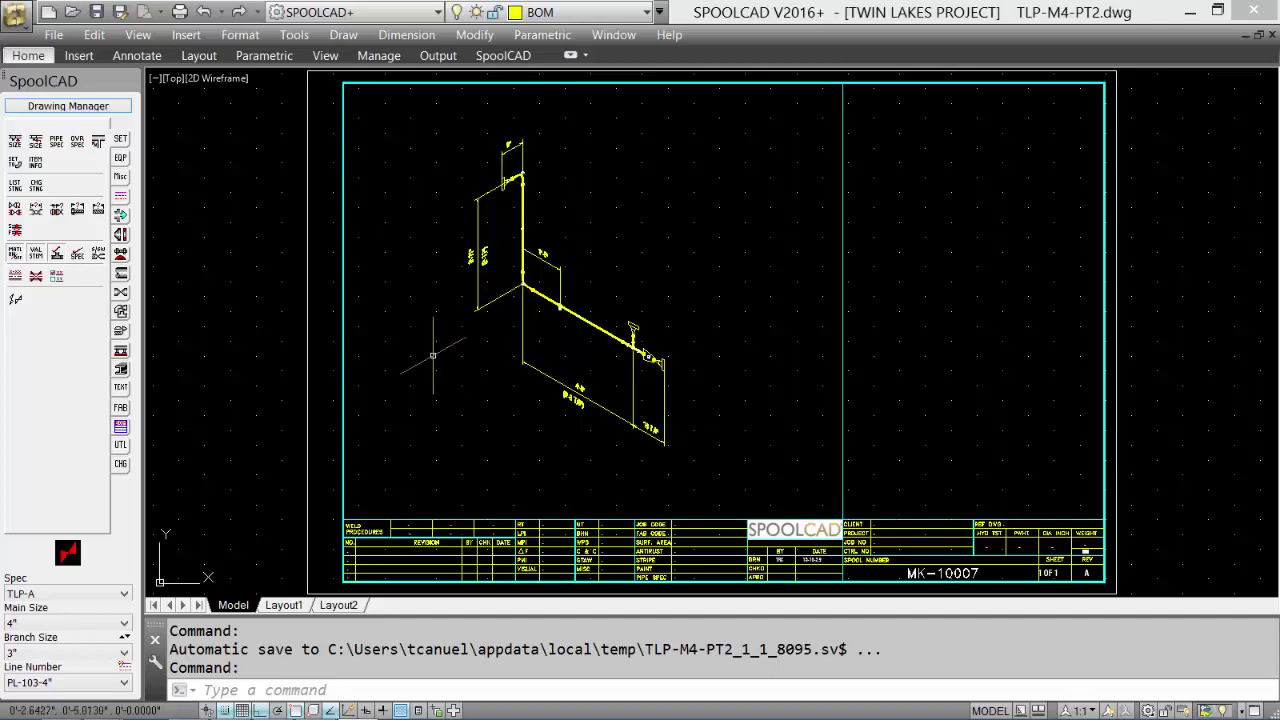
# - Generate a BOM for drawing TLP-M4-PT2 using the TLP-SC-01 settings, inserted into the drawing with identical fittings listed individually
pyautogui.click(121, 428)
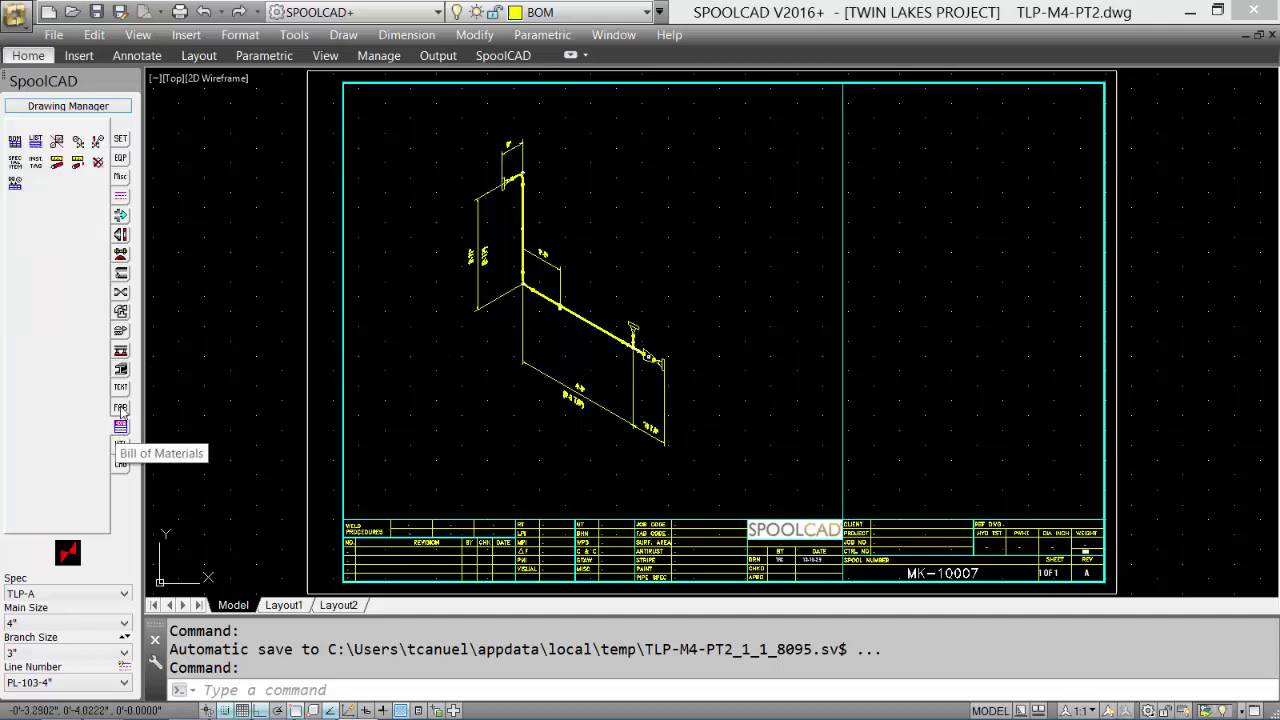
pyautogui.click(15, 143)
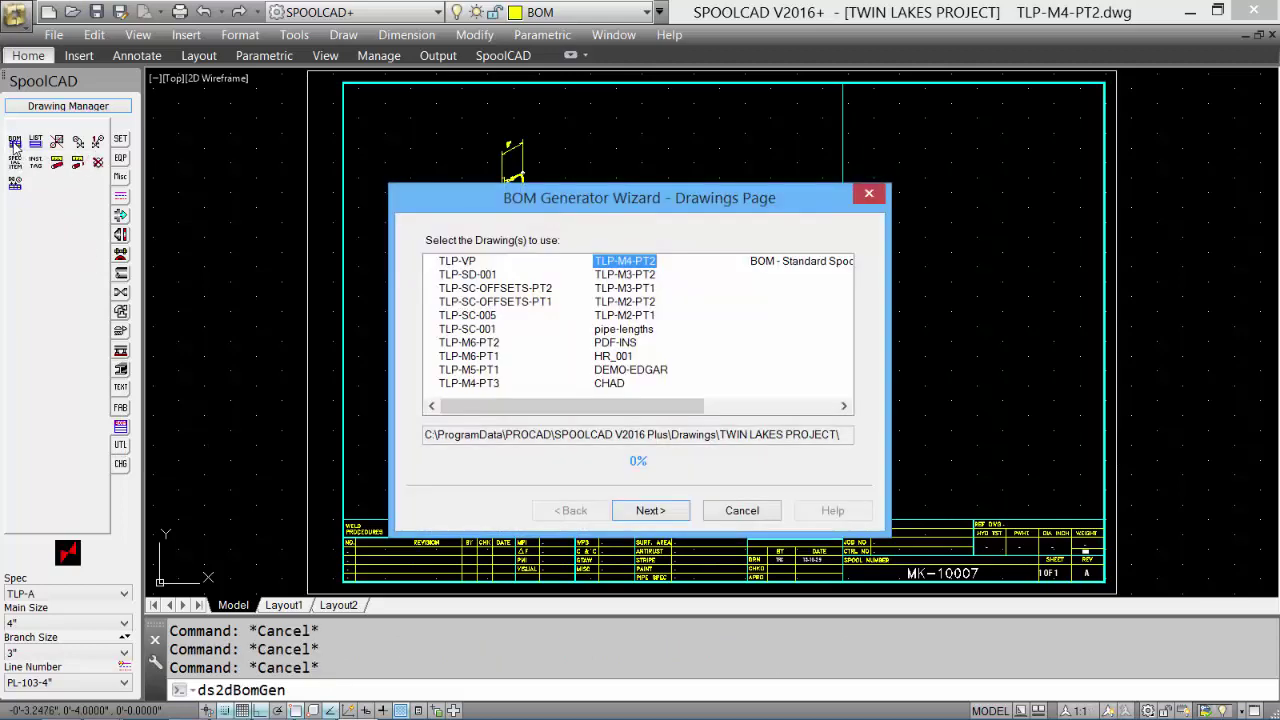
pyautogui.click(650, 510)
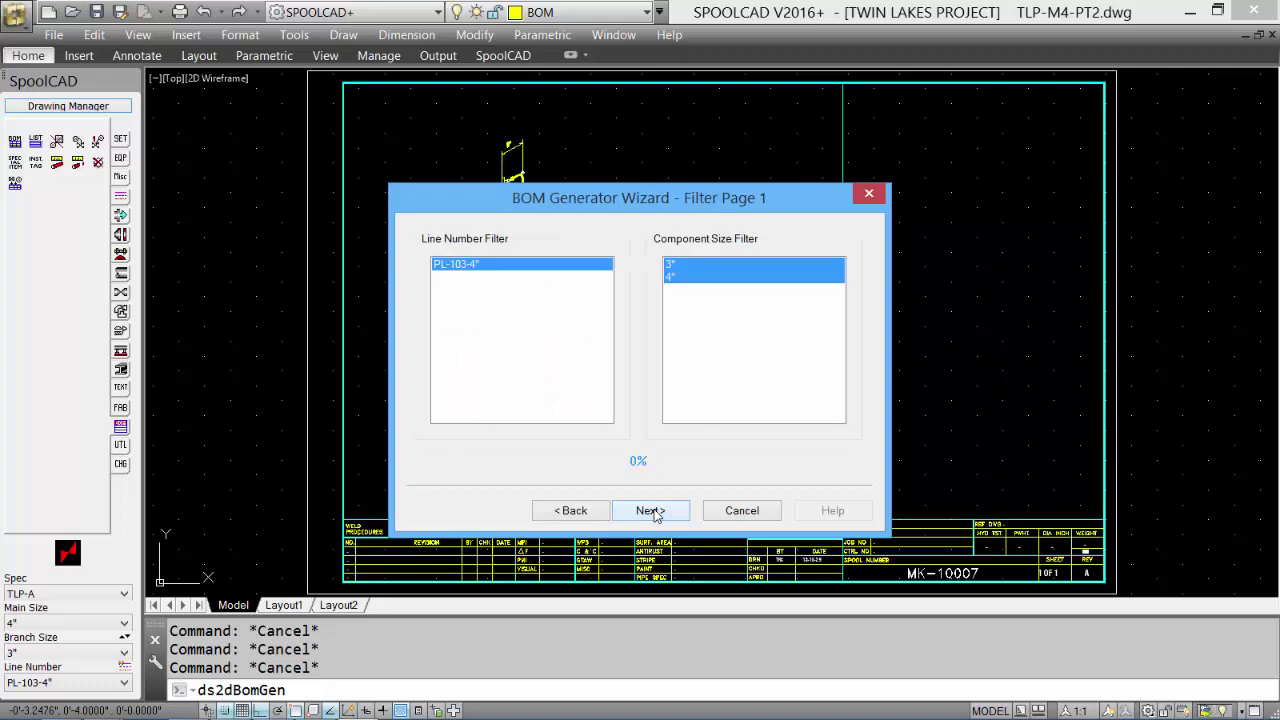
pyautogui.click(655, 511)
pyautogui.click(462, 302)
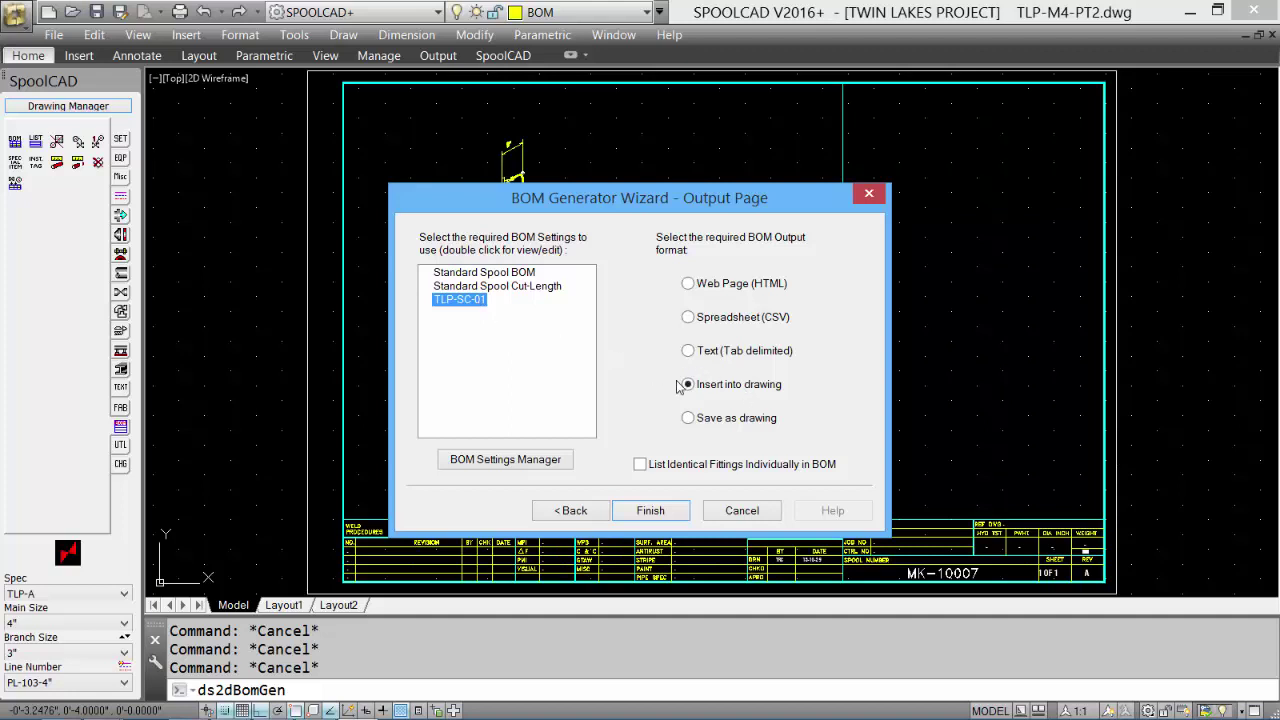
pyautogui.click(640, 465)
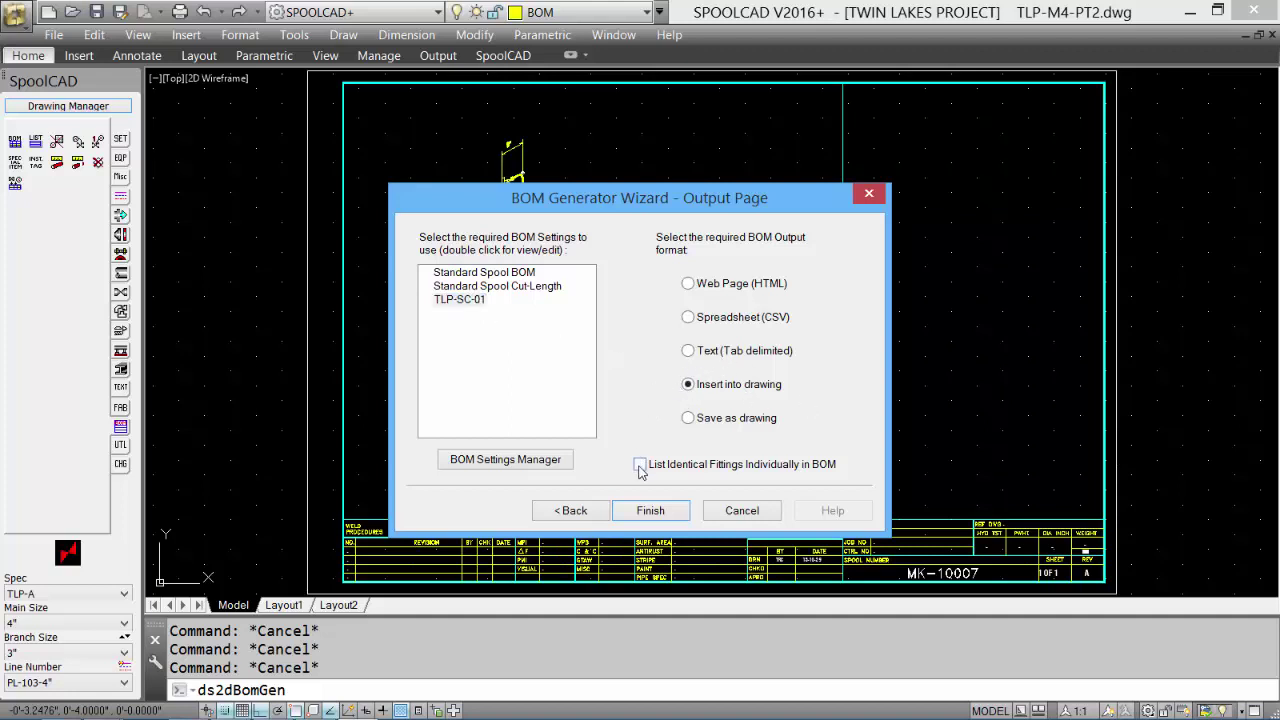
pyautogui.click(650, 510)
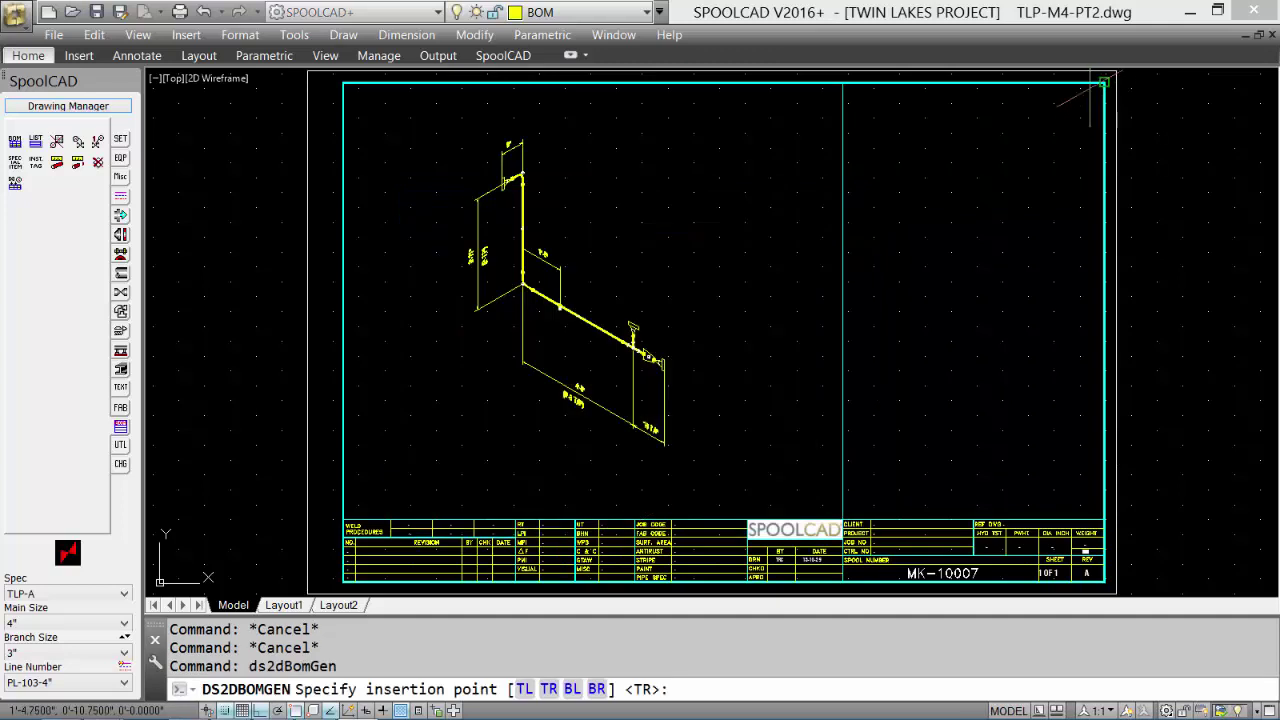
# - Place the bill of material at the upper-right corner of the drawing border without adding balloons, and inspect the inserted table
pyautogui.click(1092, 98)
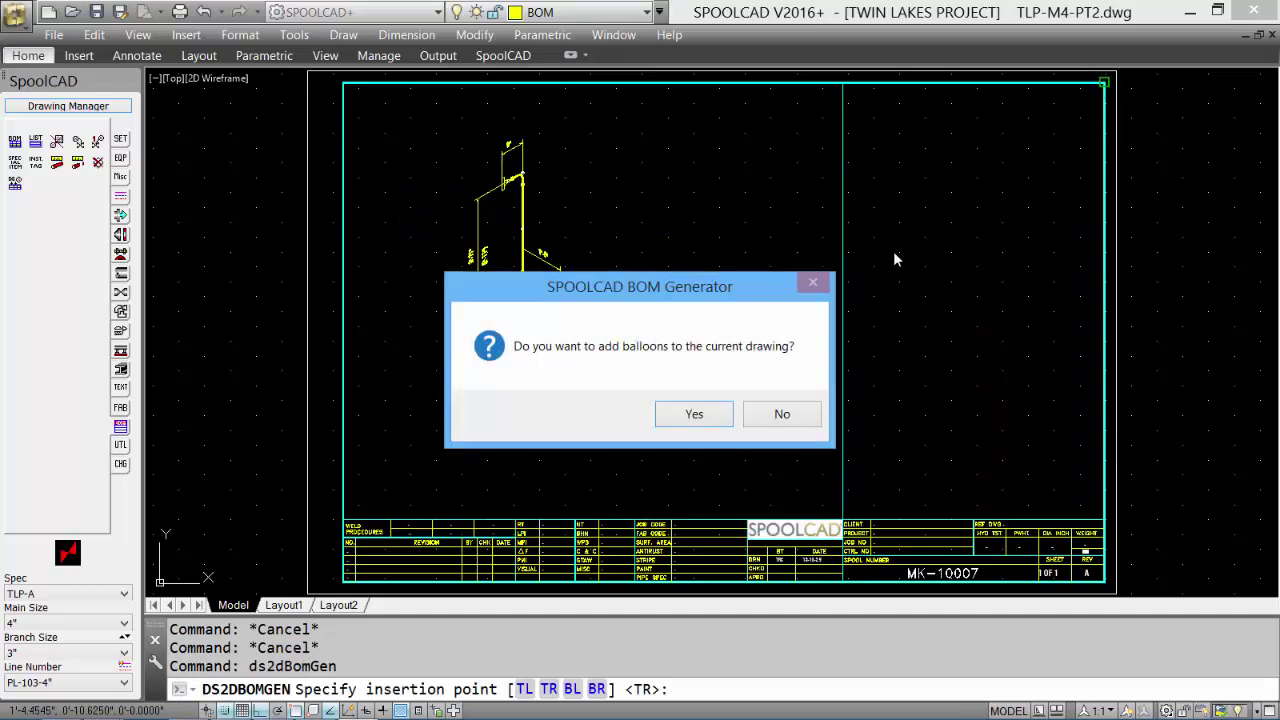
pyautogui.click(780, 412)
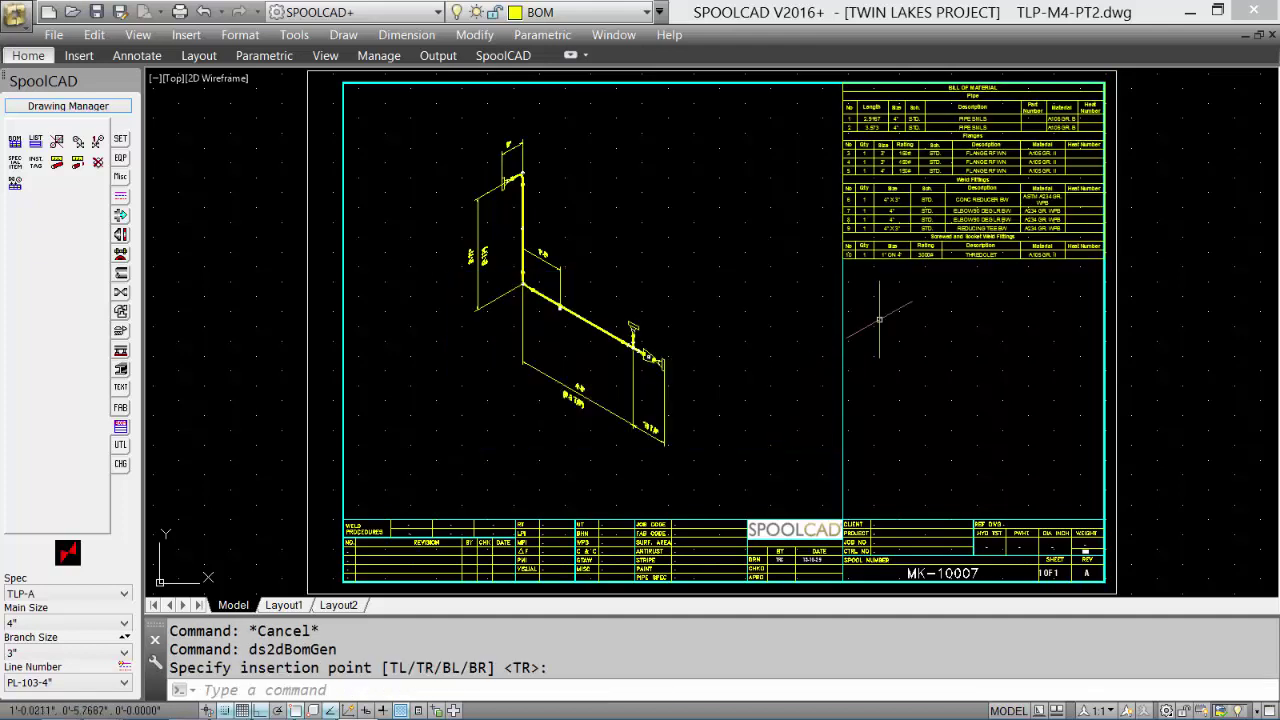
pyautogui.write('z')
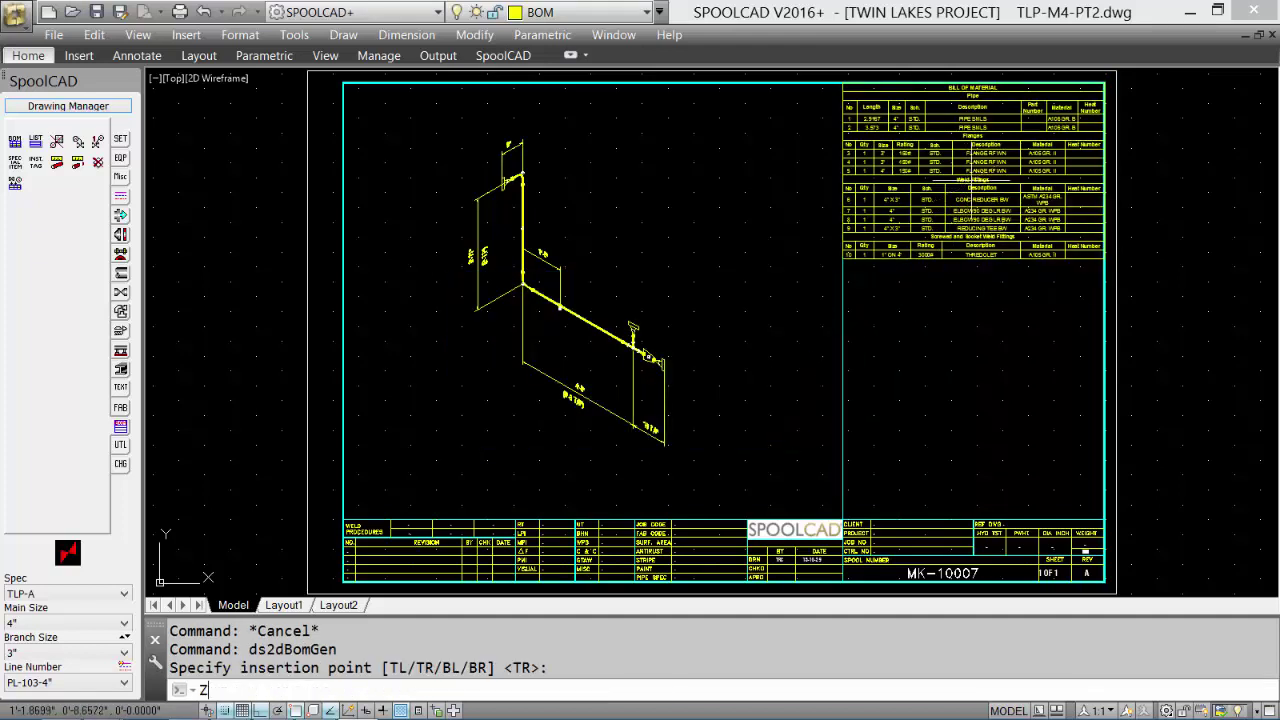
pyautogui.press('Return')
pyautogui.click(808, 274)
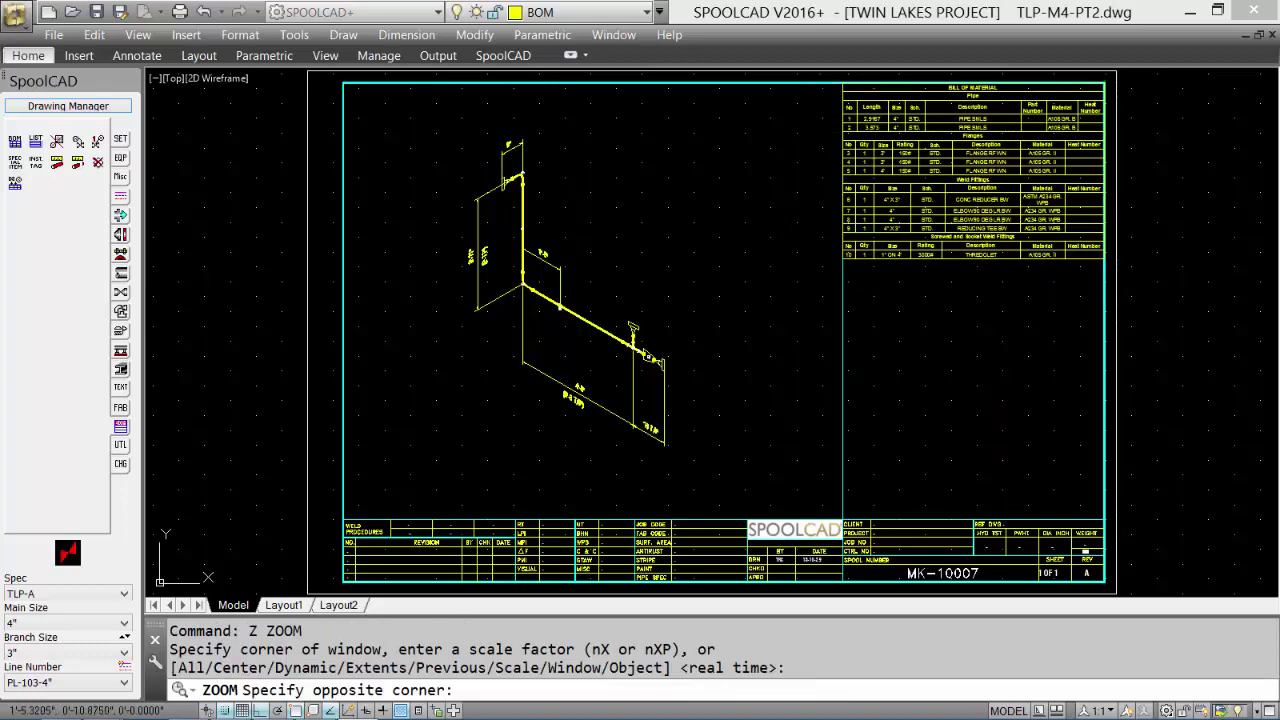
pyautogui.click(1112, 80)
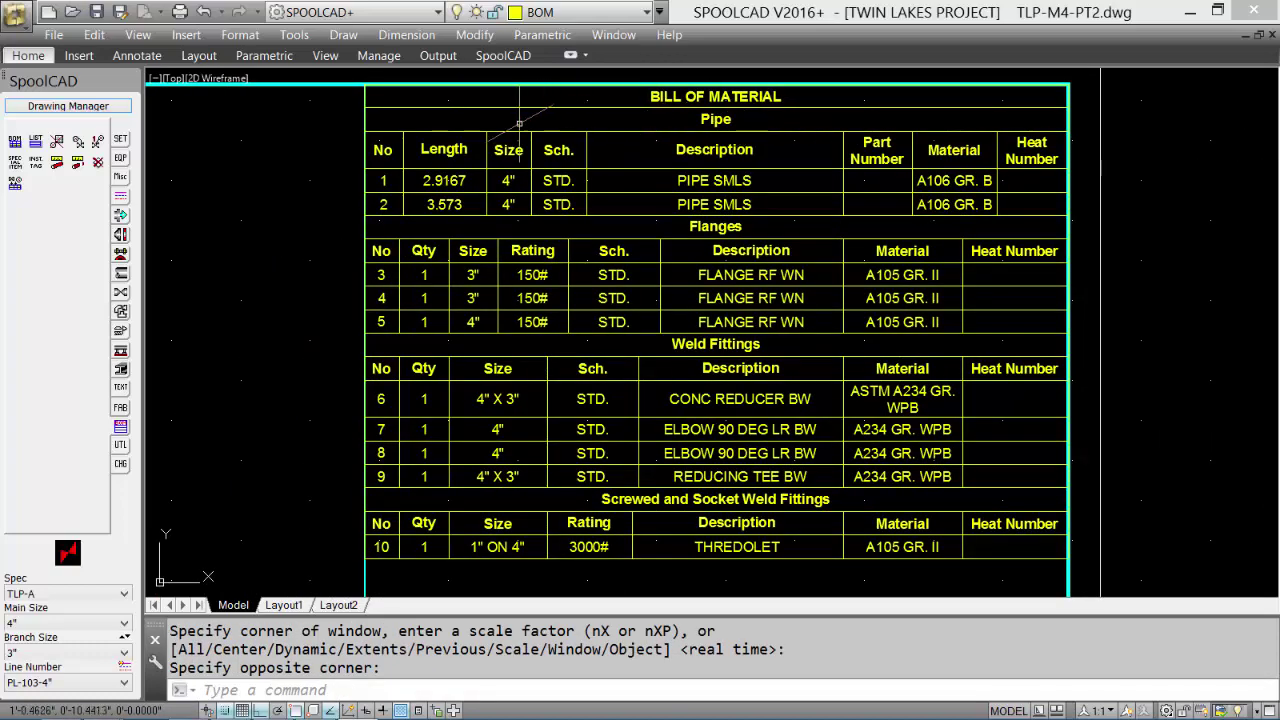